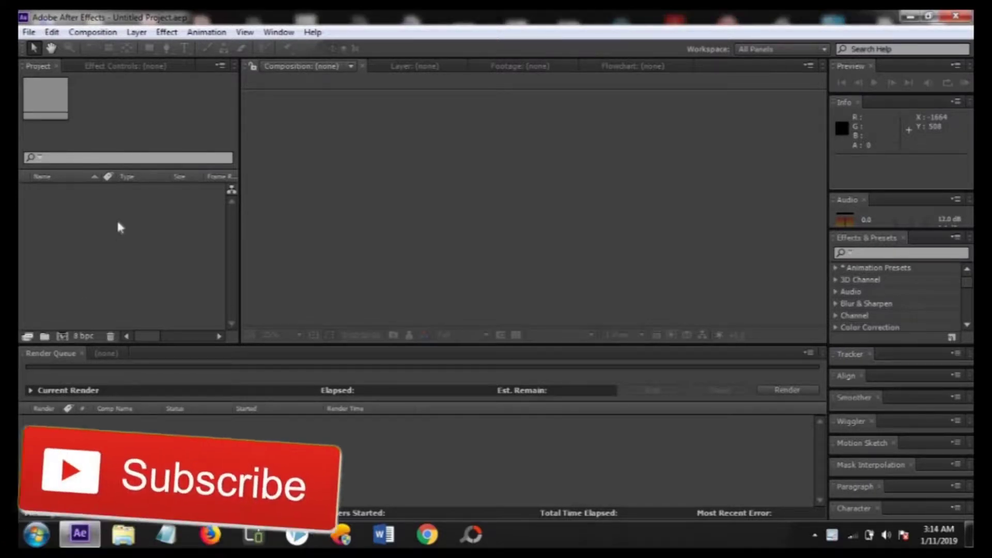
Create a black 1920×1080, 25 fps, 10-second composition named Saber.
click(63, 336)
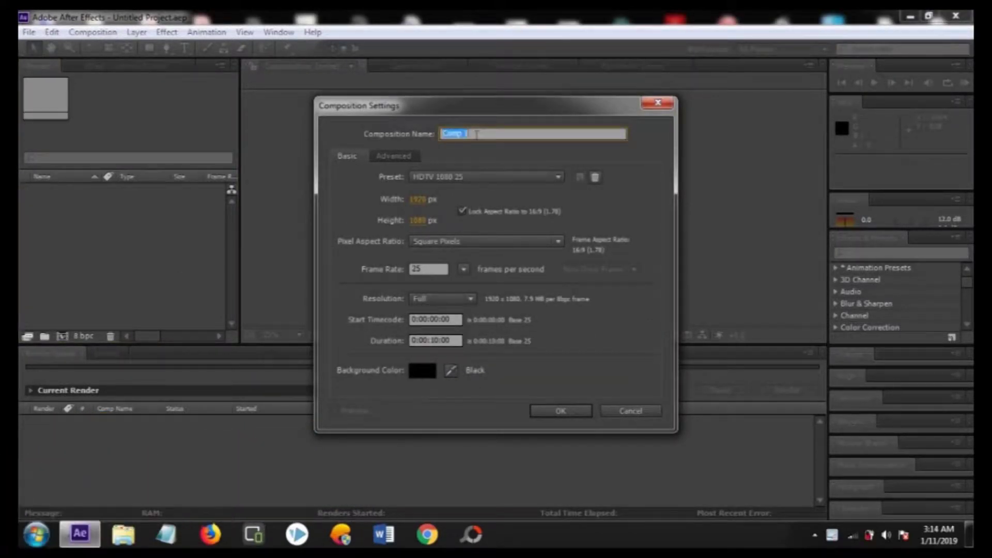
text(Saber)
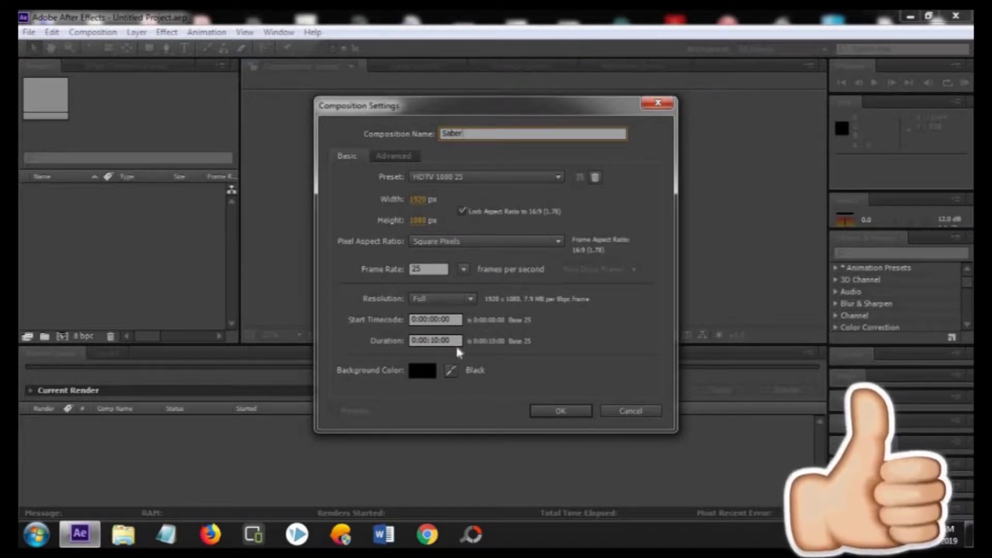
click(548, 416)
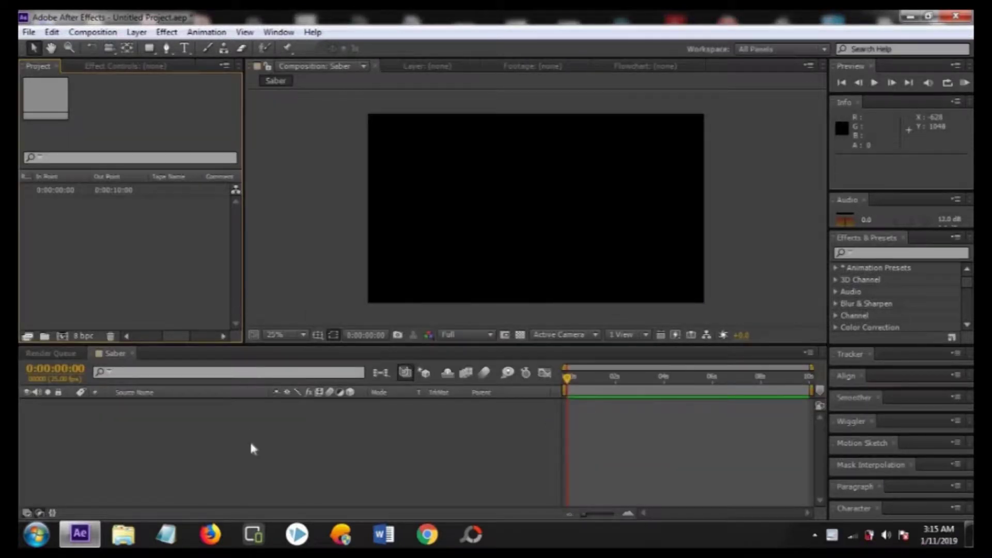
Add a text layer reading 'FIRE INTRO' to the Saber composition.
right_click(251, 442)
mouse_move(354, 294)
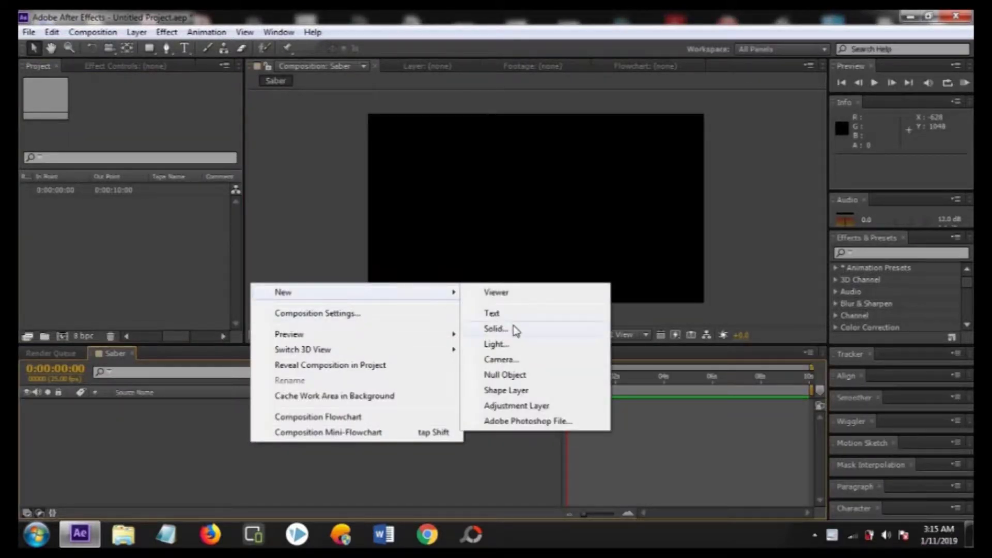
click(510, 315)
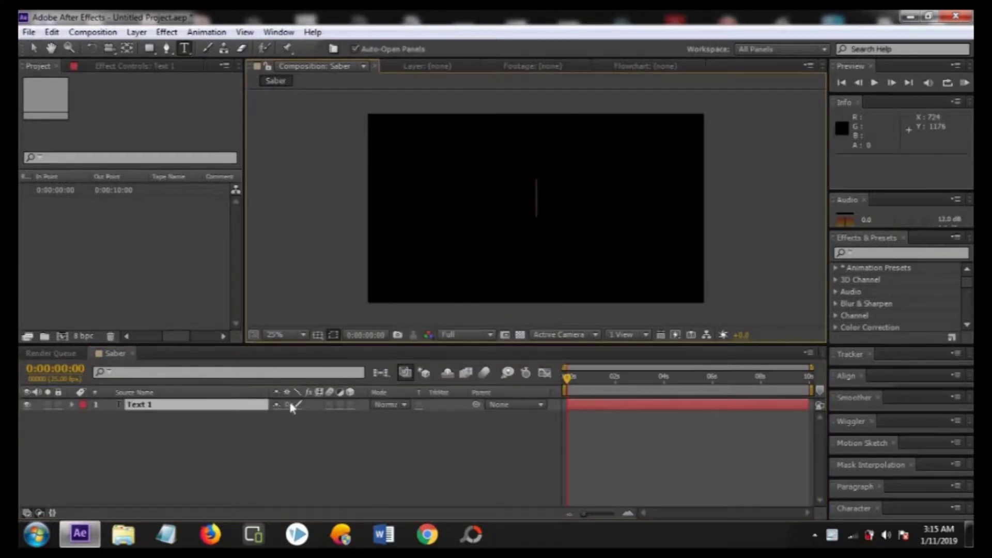
text(FIRET)
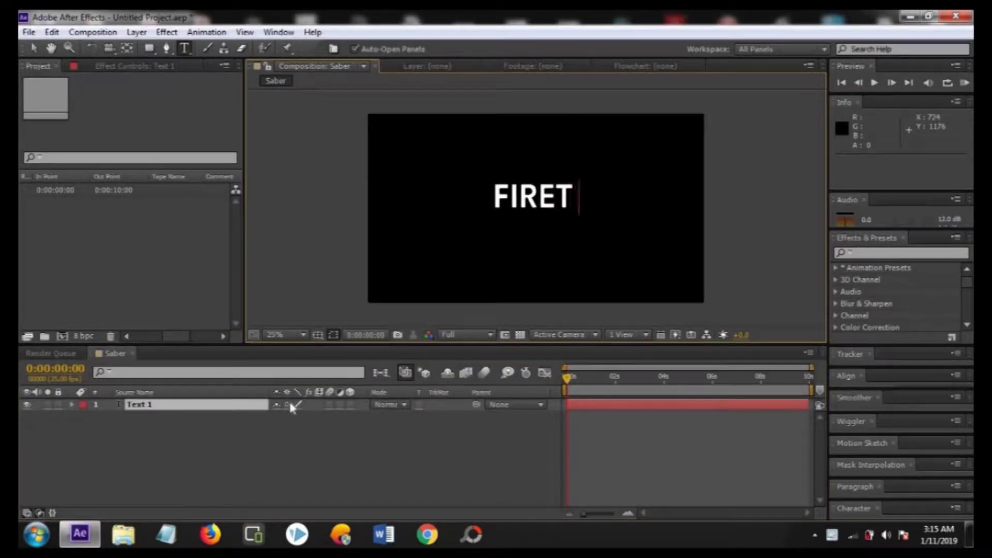
key(BackSpace)
text(INTRO)
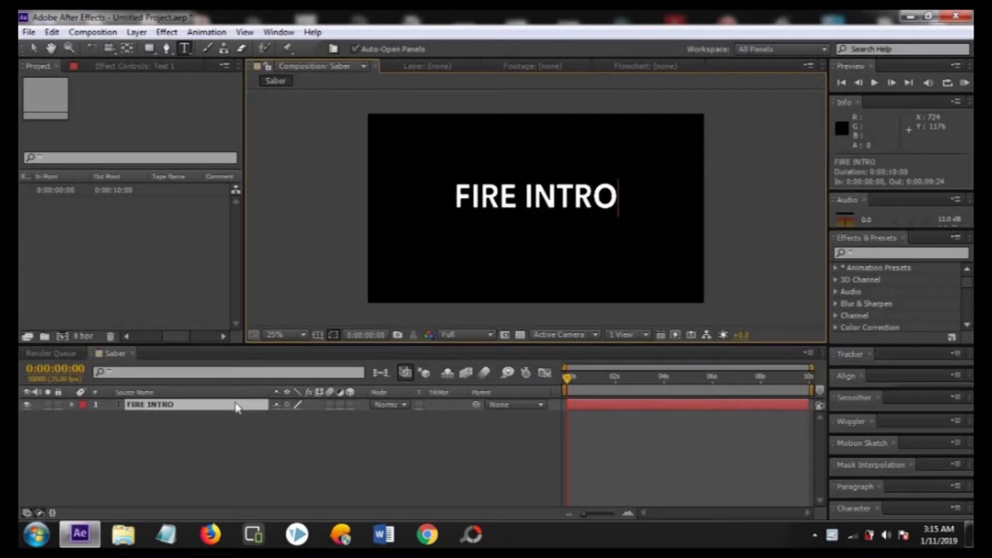
click(235, 406)
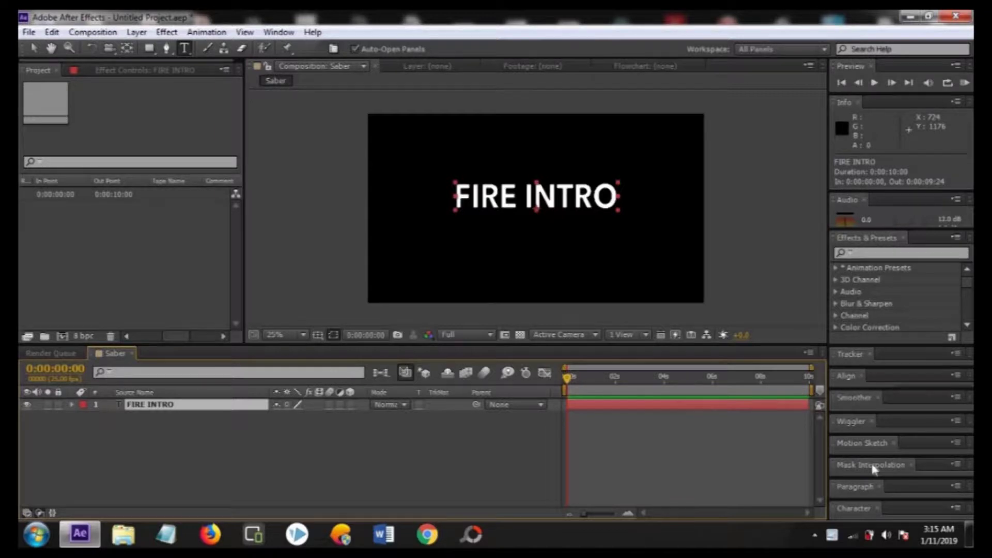
Set the FIRE INTRO text font to Cracked Johnnie in the Character panel.
click(870, 507)
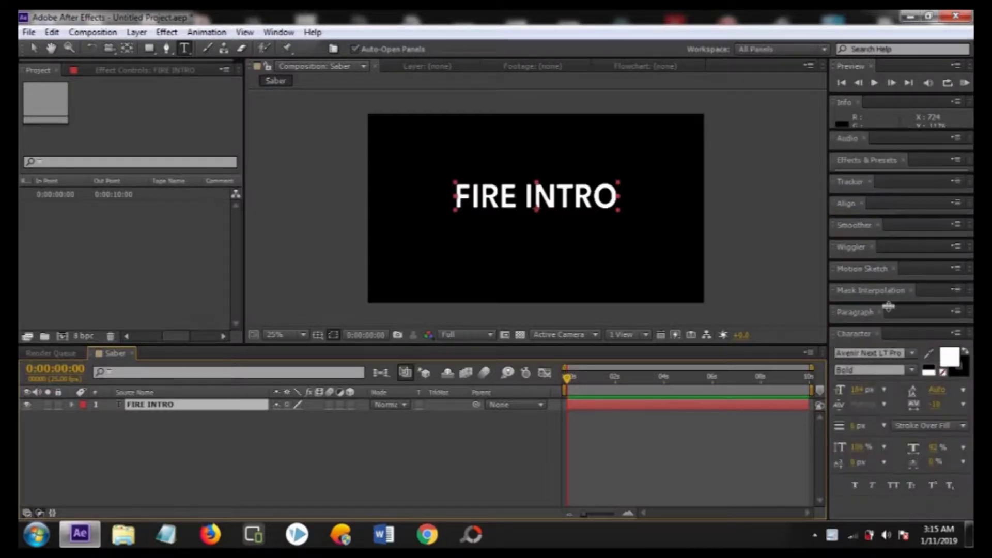
click(863, 336)
text(Cracked Johnnie)
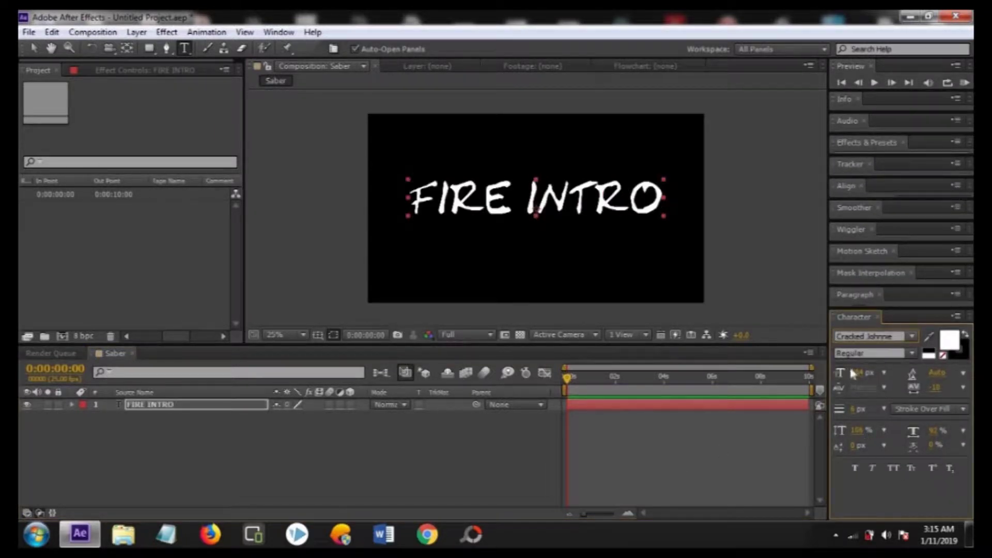
text(v)
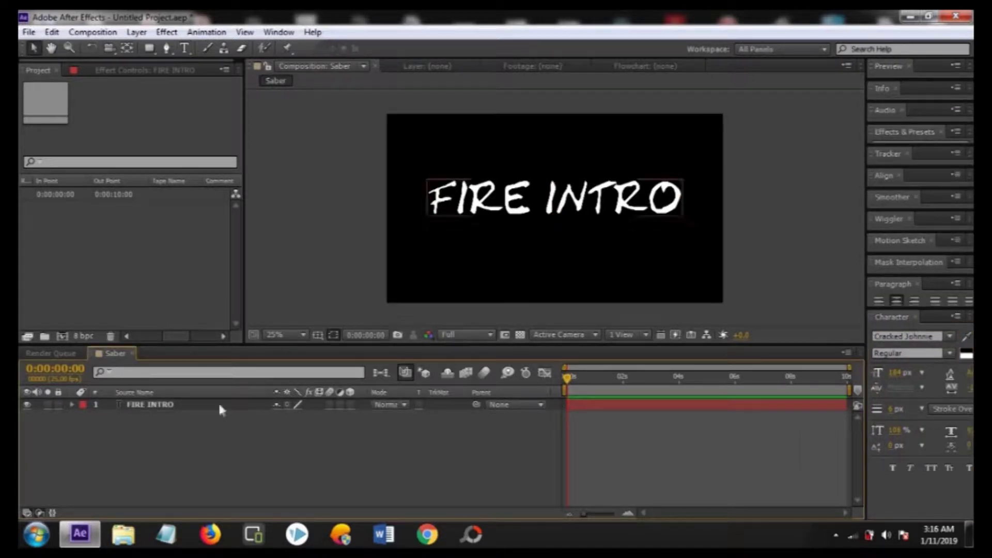
Create masks from the FIRE INTRO text, producing an Outlines layer.
click(220, 409)
right_click(221, 411)
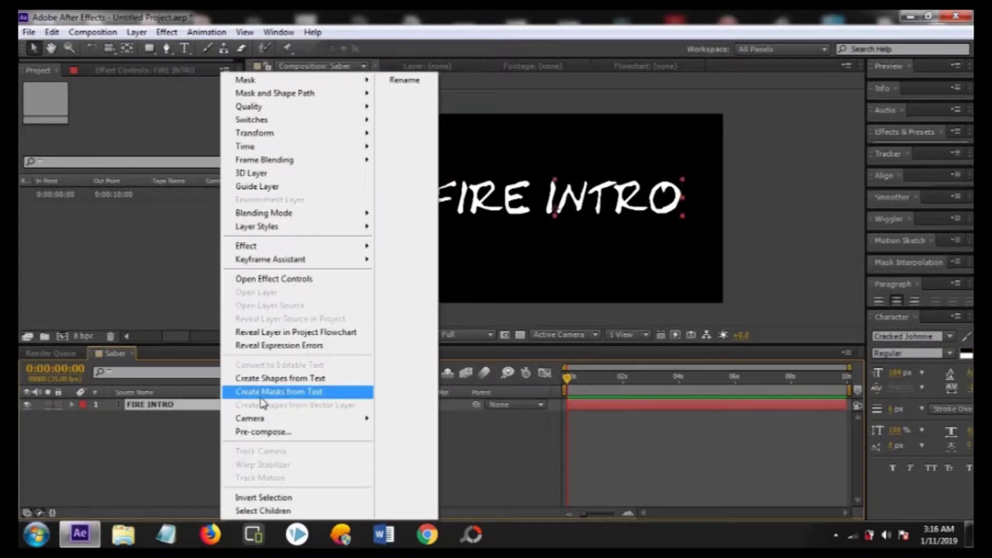
click(262, 394)
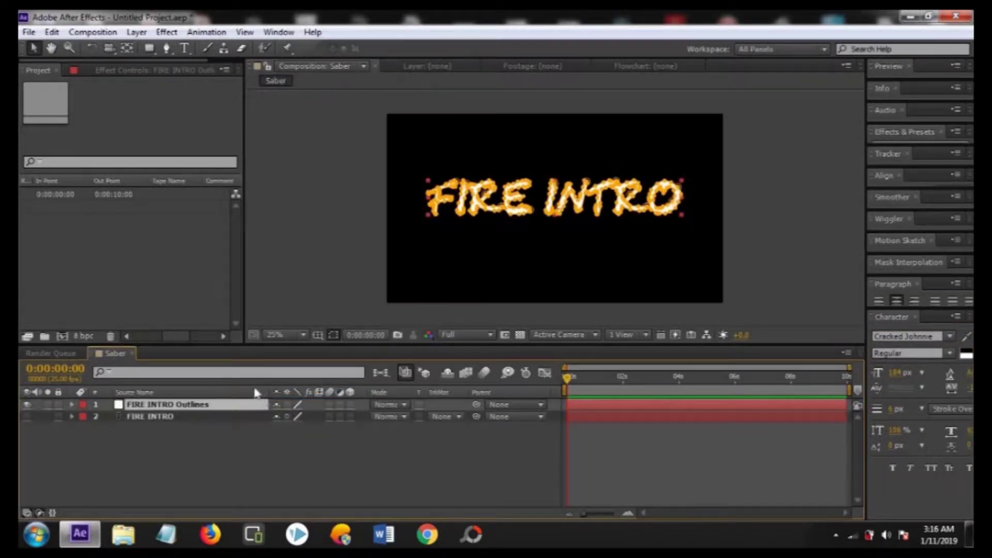
Select both FIRE INTRO layers and pre-compose them as Logo Comp.
click(199, 417)
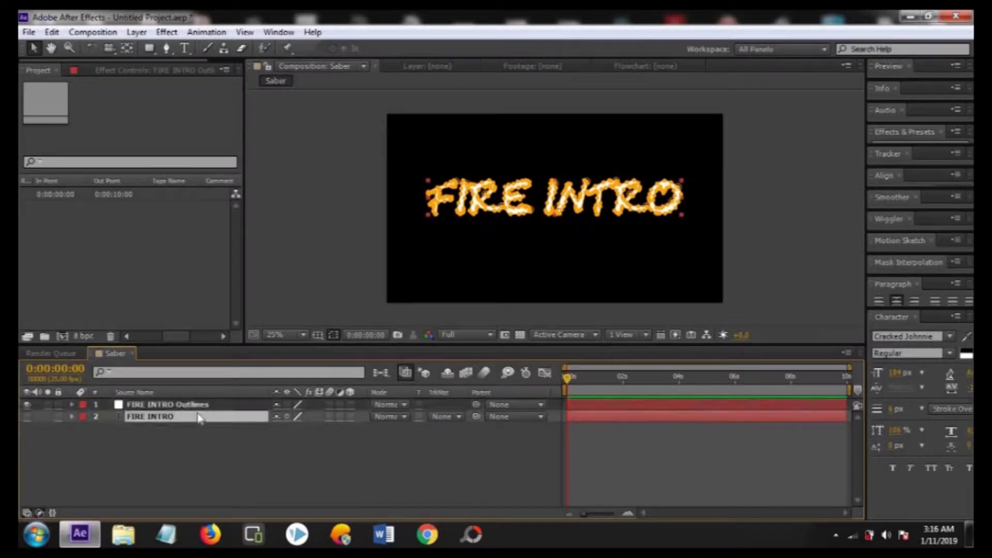
click(202, 406)
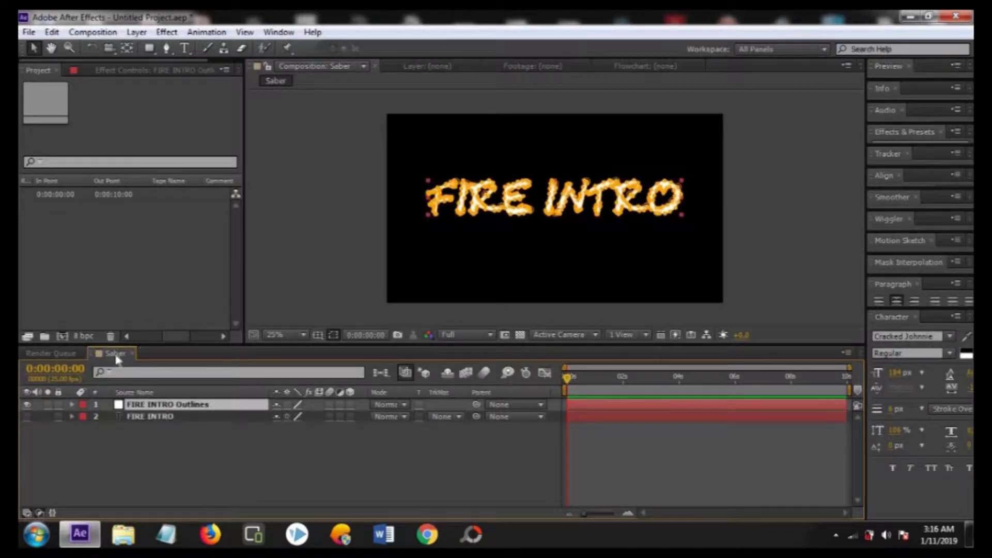
click(187, 464)
drag(193, 439, 202, 409)
right_click(201, 409)
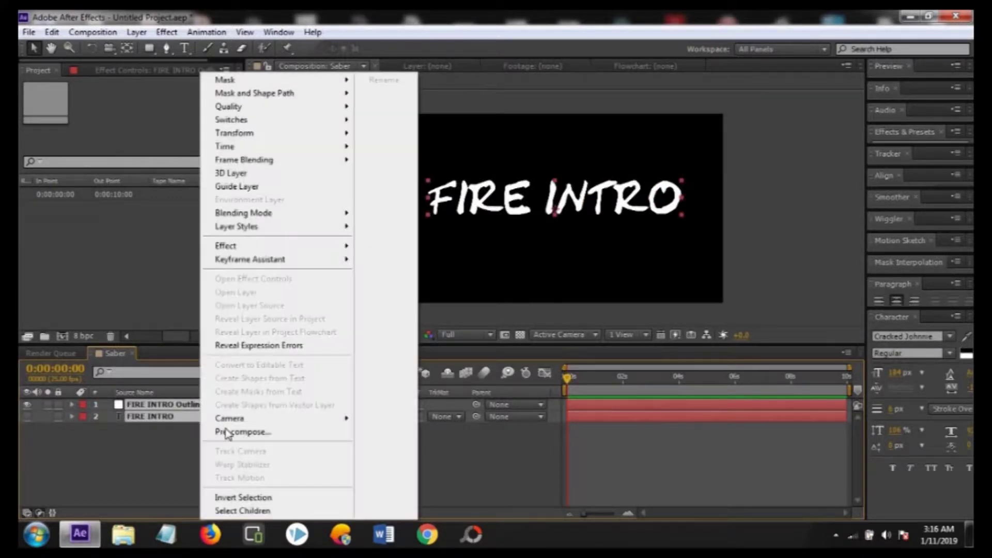
click(222, 433)
text(Logo Comp)
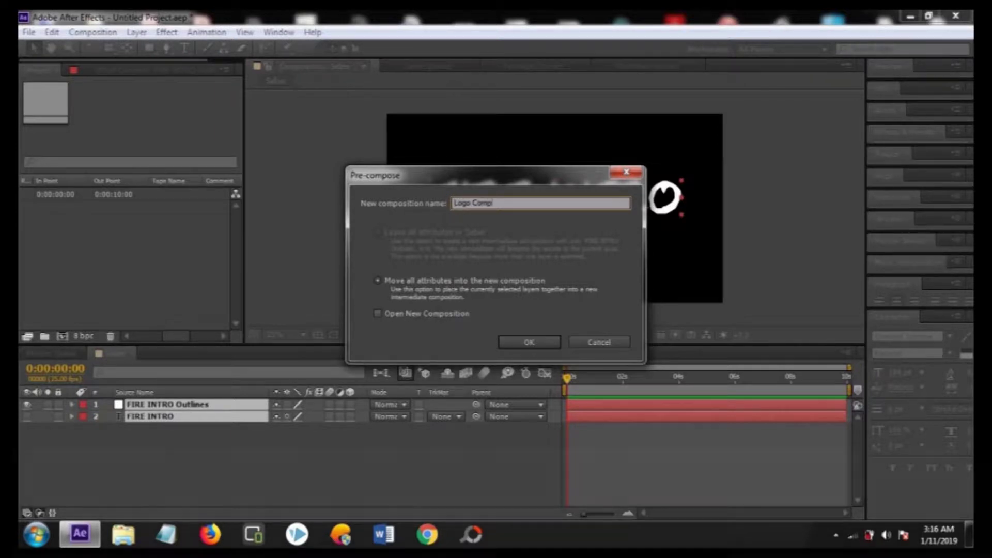
click(529, 342)
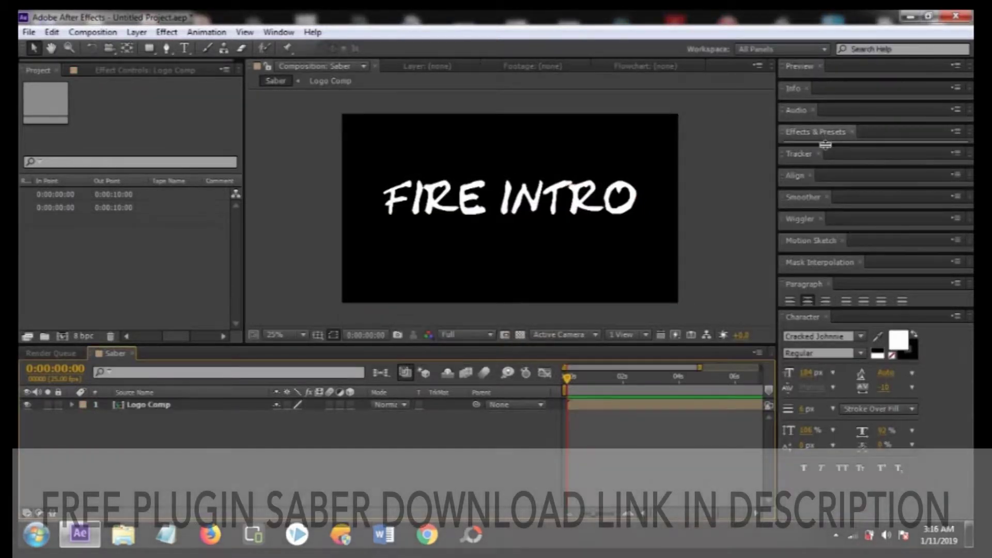
Search Effects & Presets for 'saber' and drag the Saber effect into the composition.
click(820, 132)
drag(834, 238, 834, 291)
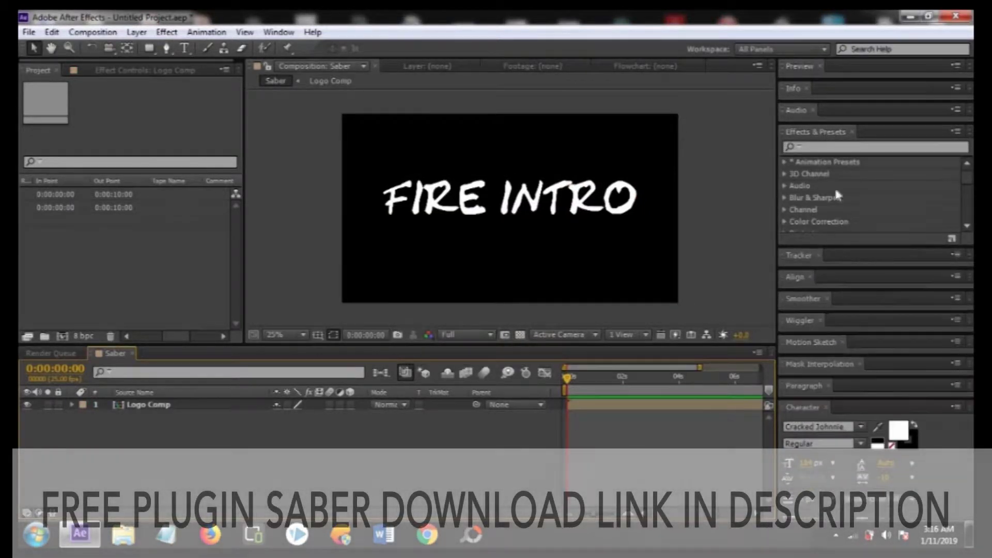
click(837, 147)
text(saber)
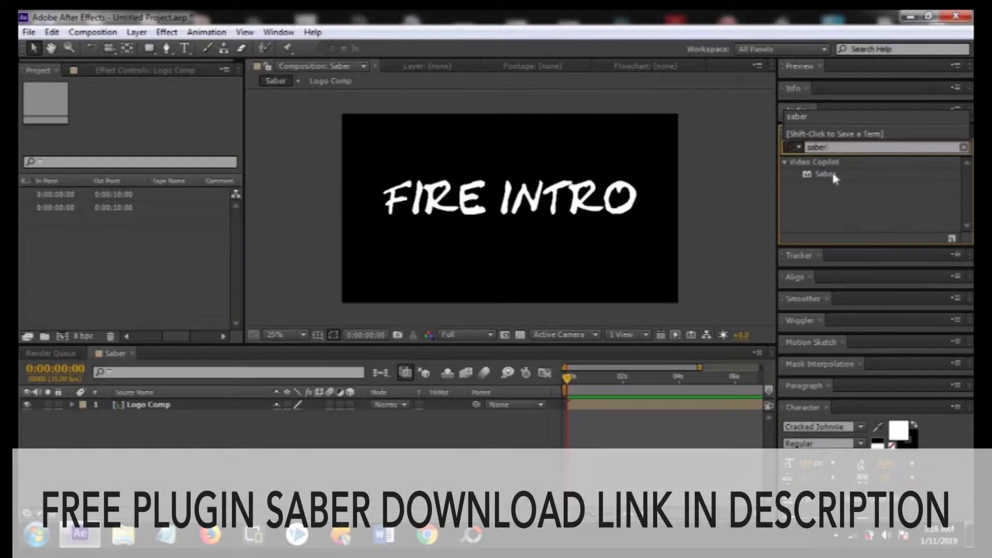
drag(825, 174, 631, 224)
Select Logo Comp, browse the Window menu without changes, and widen the Effect Controls panel.
click(164, 404)
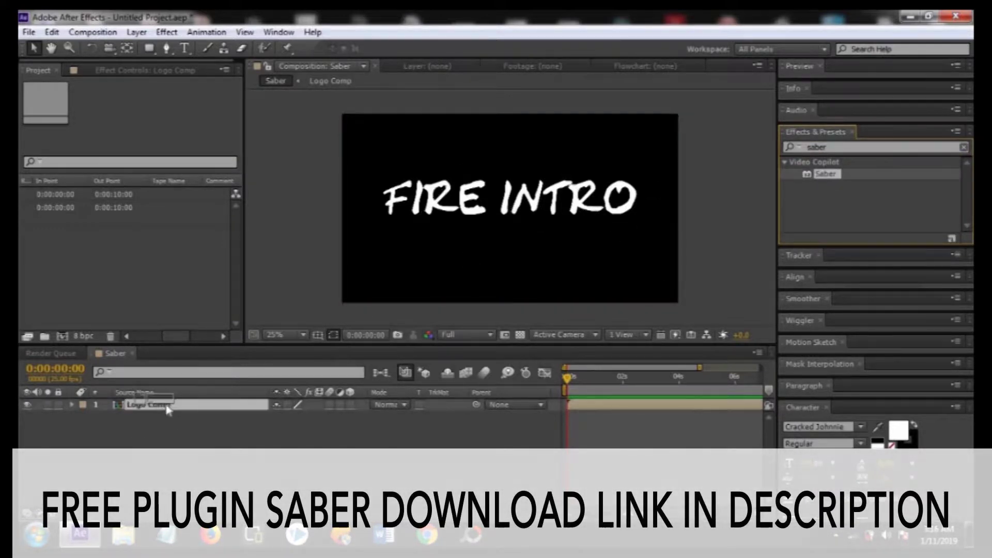
click(279, 32)
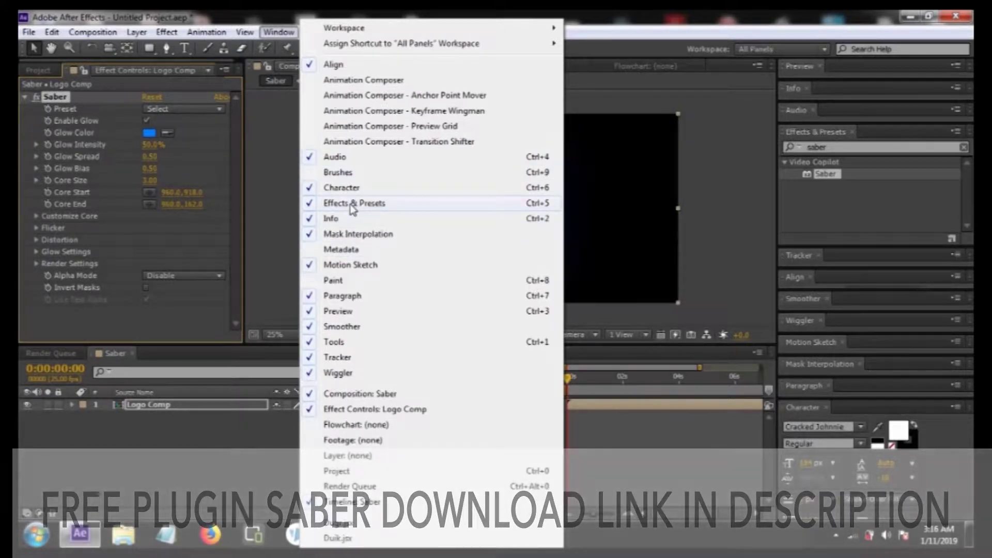
click(246, 442)
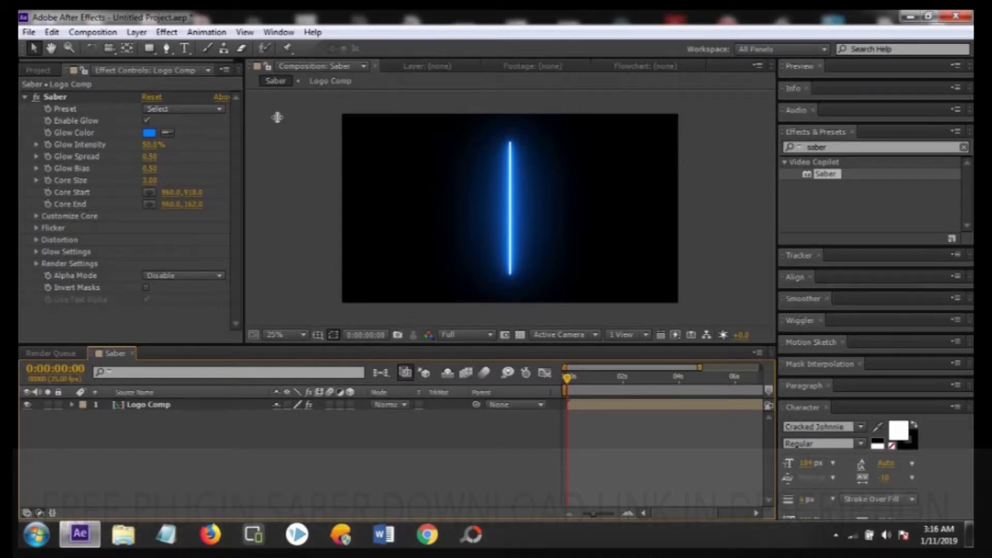
drag(244, 114, 317, 126)
Apply the Saber Energy preset and nudge the Glow Bias value.
click(251, 105)
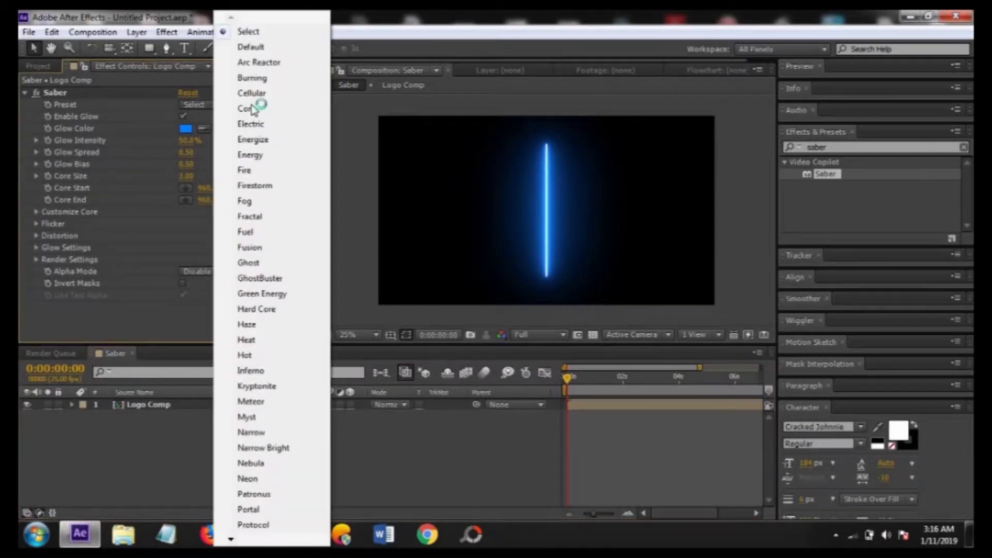
click(250, 155)
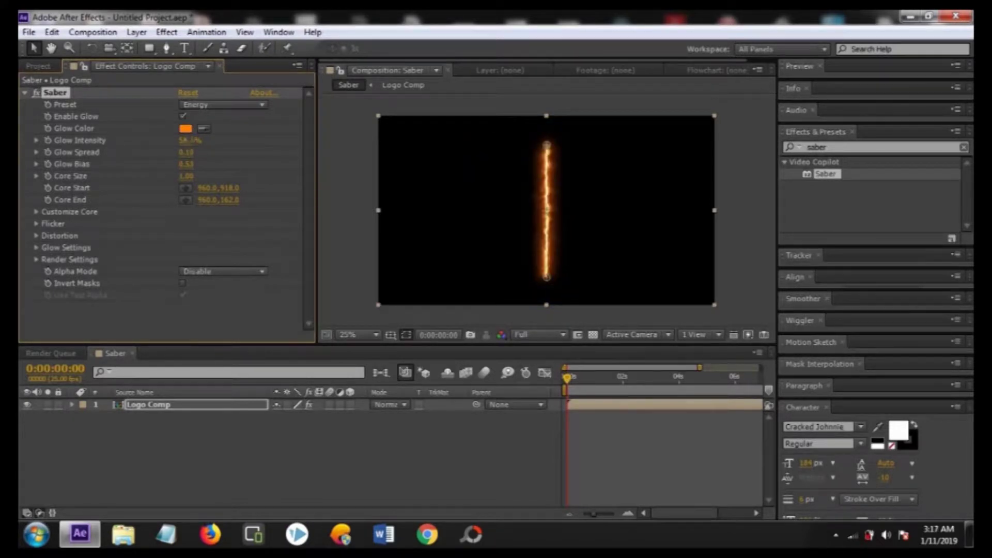
click(190, 143)
drag(194, 165, 190, 164)
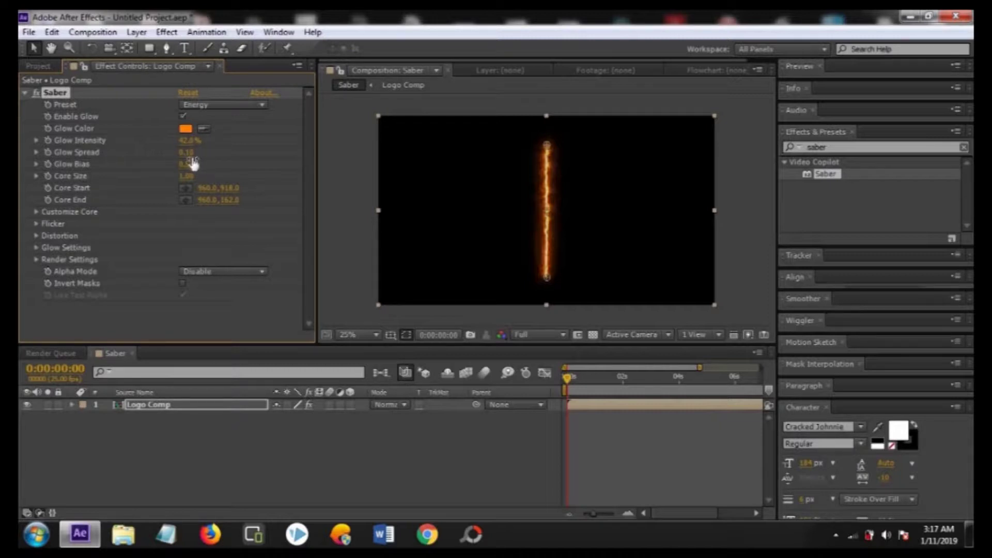
Set Glow Spread to 0.13 and enter a new Glow Bias value.
click(188, 153)
text(0.)
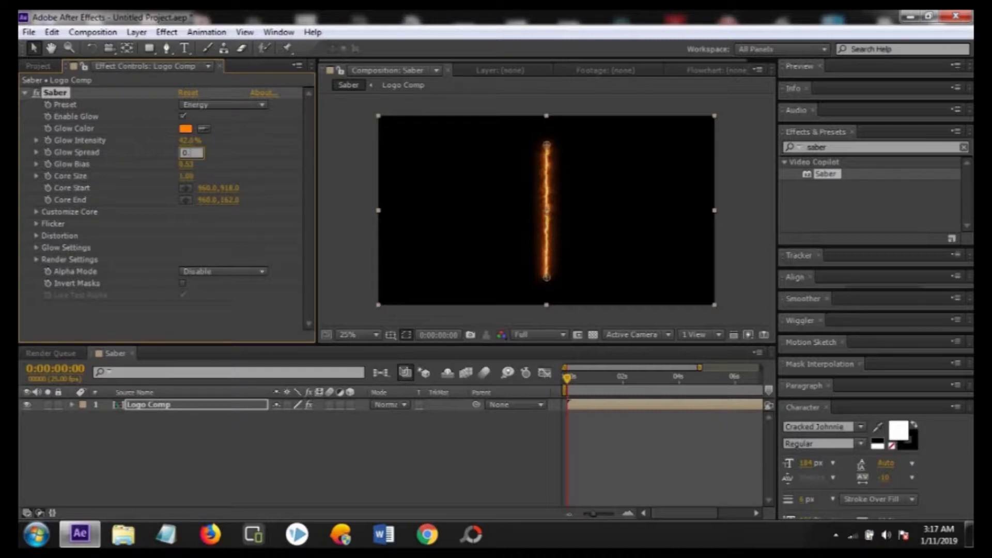
text(13)
key(Return)
click(187, 165)
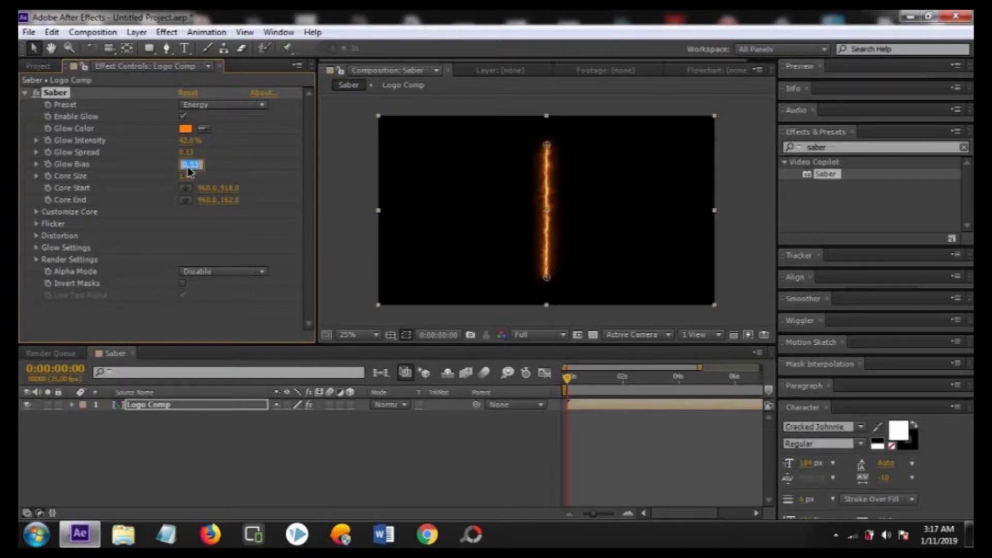
text(0.3)
key(Return)
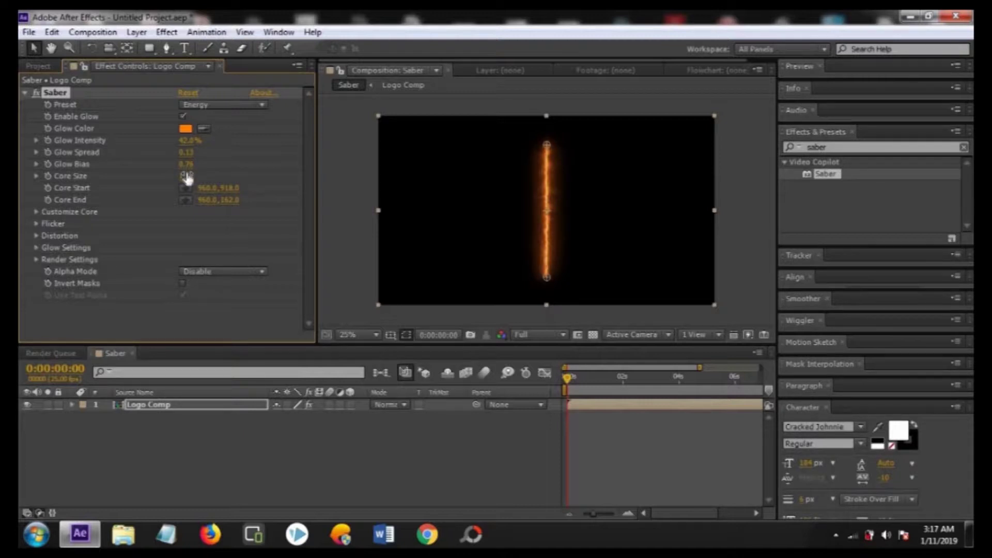
click(186, 176)
Set Core Size to 2.0 and change the Customize Core type to Layer Masks.
text(2.0)
key(Return)
click(36, 212)
click(233, 195)
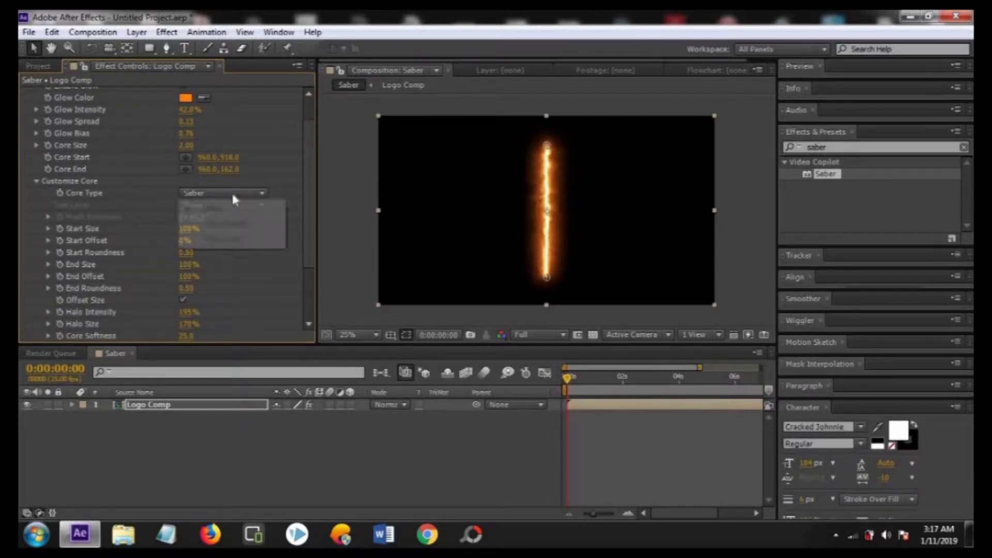
click(238, 225)
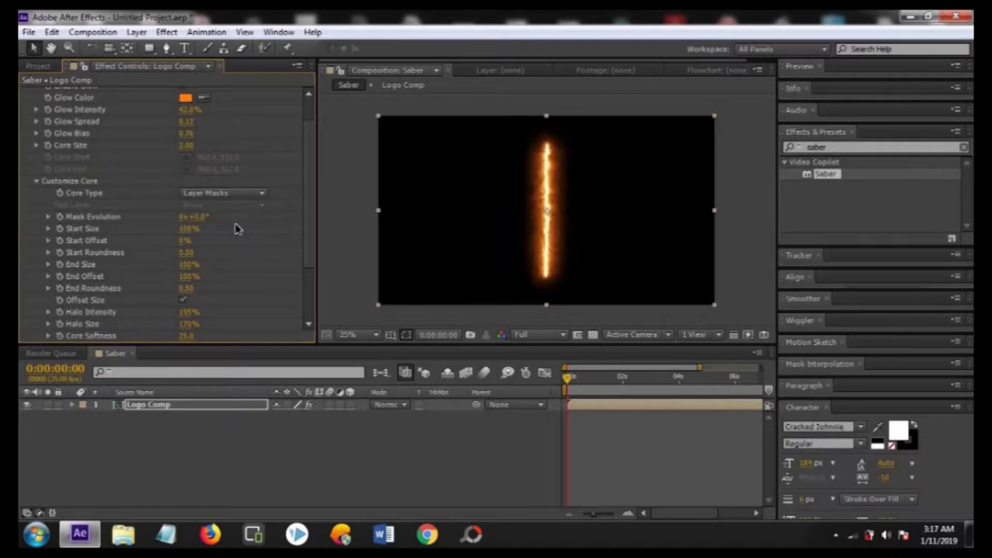
Inside Logo Comp, select all the FIRE INTRO Outlines letter masks.
double_click(177, 406)
click(175, 403)
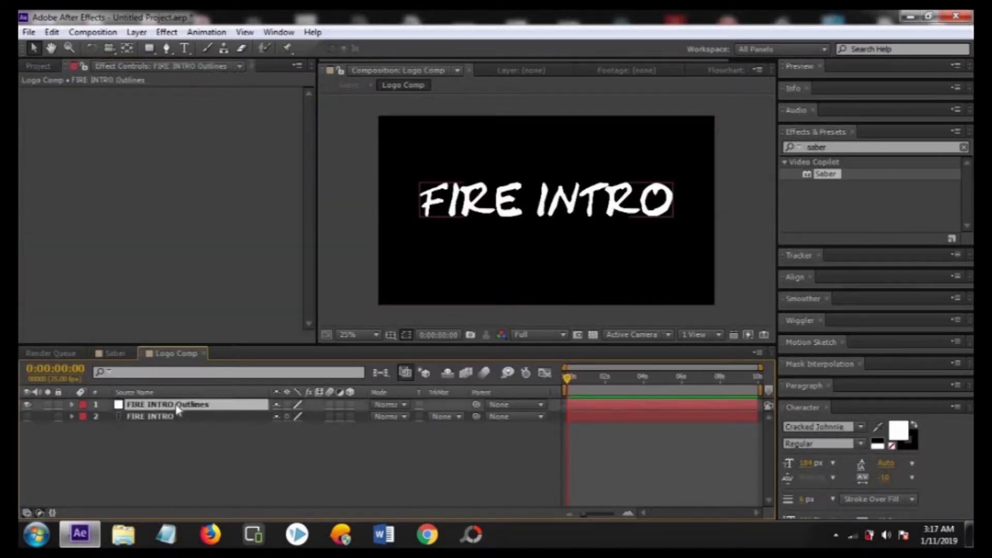
key(m)
click(179, 451)
key(ctrl+a)
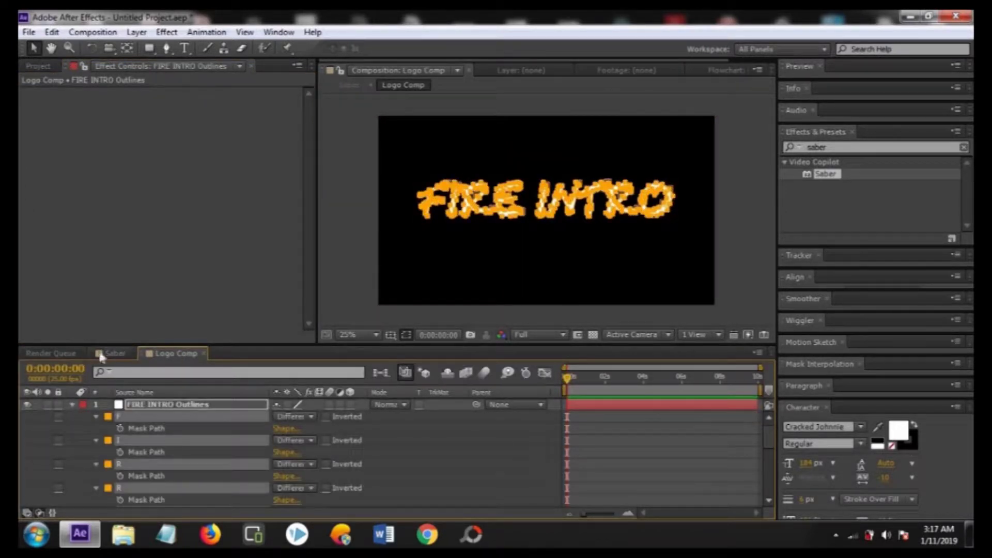
key(m)
Back in Saber, select the Logo Comp layer and hide mask path outlines in the viewer.
click(114, 354)
click(154, 405)
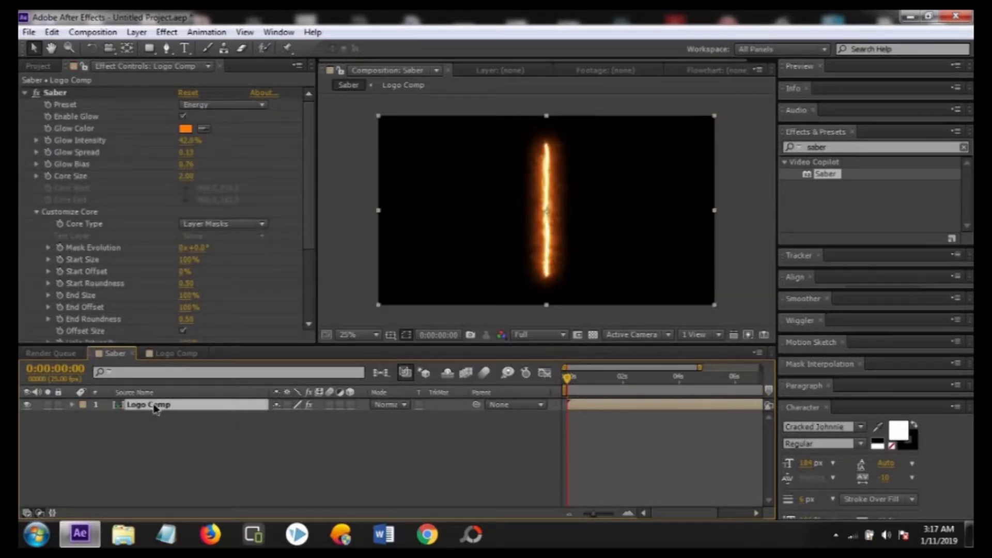
click(405, 328)
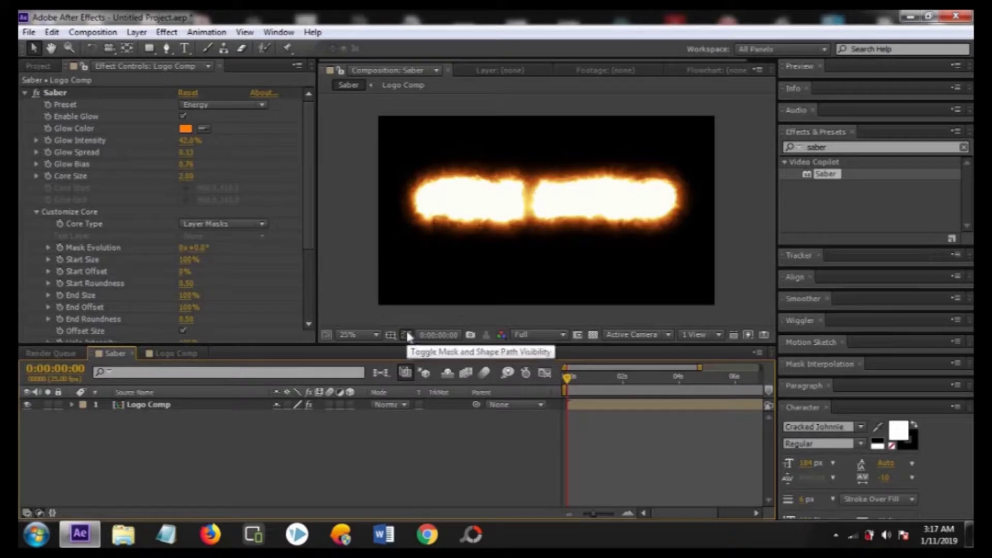
drag(311, 238, 309, 273)
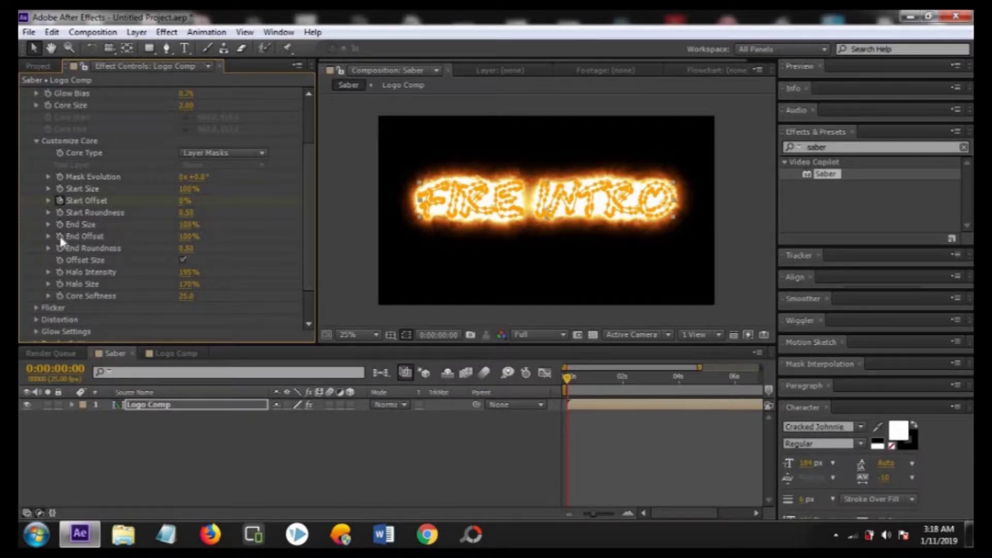
Keep Start Offset at 0% and set Halo Intensity to 237%.
click(184, 201)
key(Return)
click(186, 274)
text(237)
key(Return)
Set Halo Size to 360% and Core Softness to 0.9.
click(188, 285)
text(2)
text(60)
key(Return)
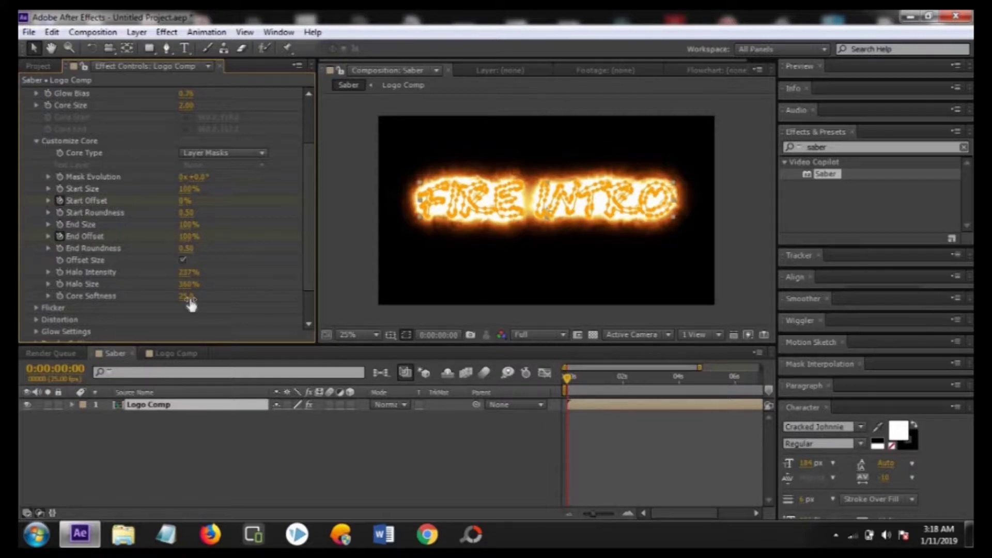
click(188, 296)
text(0.9)
key(Return)
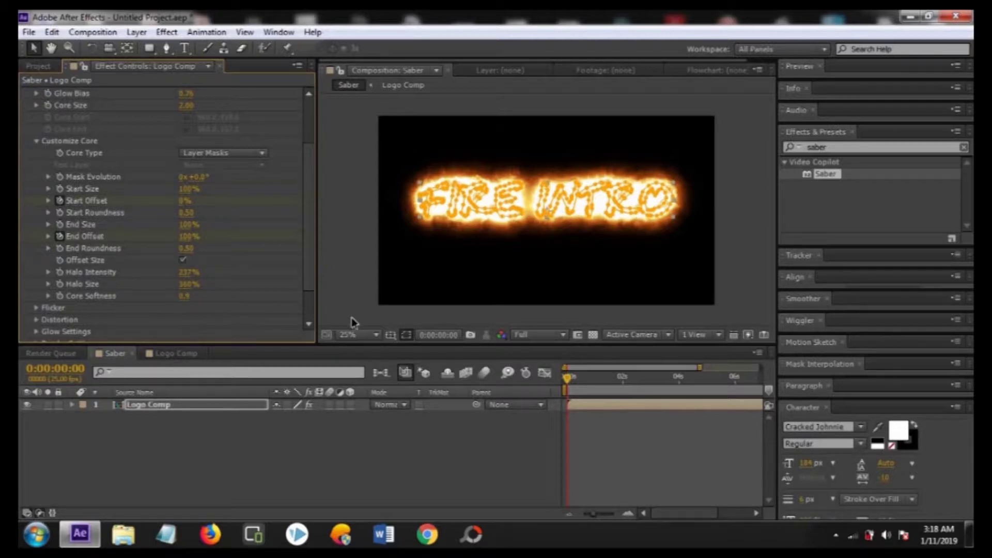
Collapse Customize Core and expand Distortion > Glow Distortion in the Saber controls.
click(407, 336)
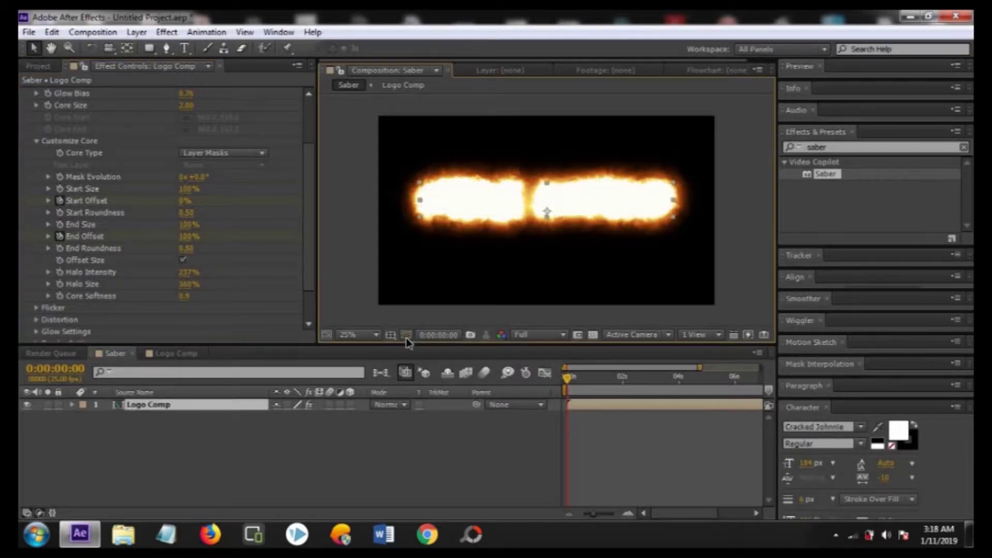
click(312, 259)
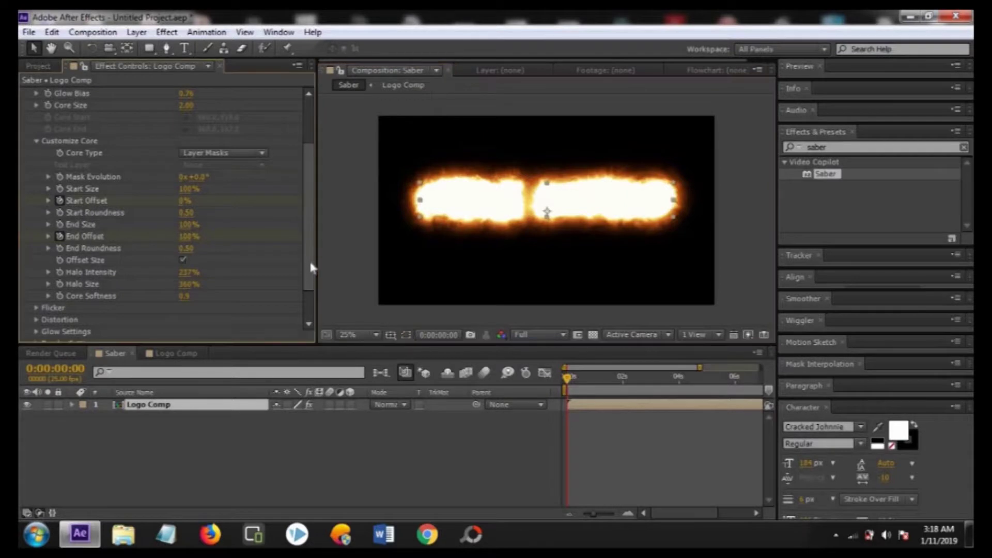
scroll(310, 265, down, 2)
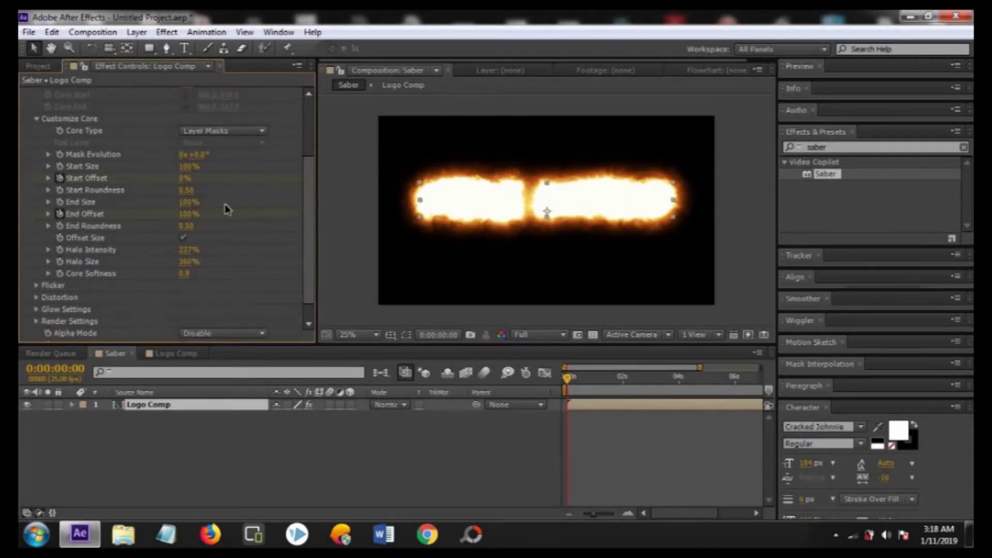
click(37, 120)
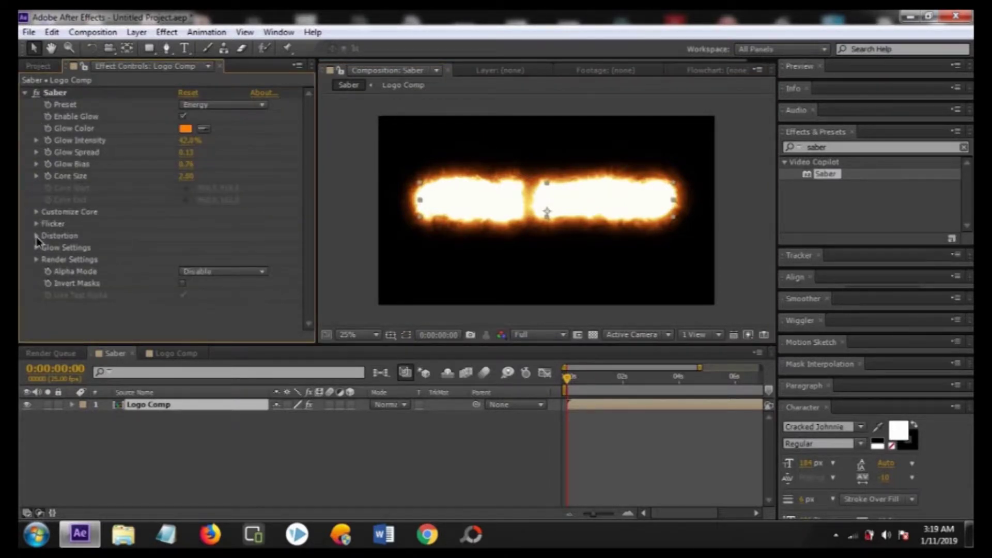
click(36, 236)
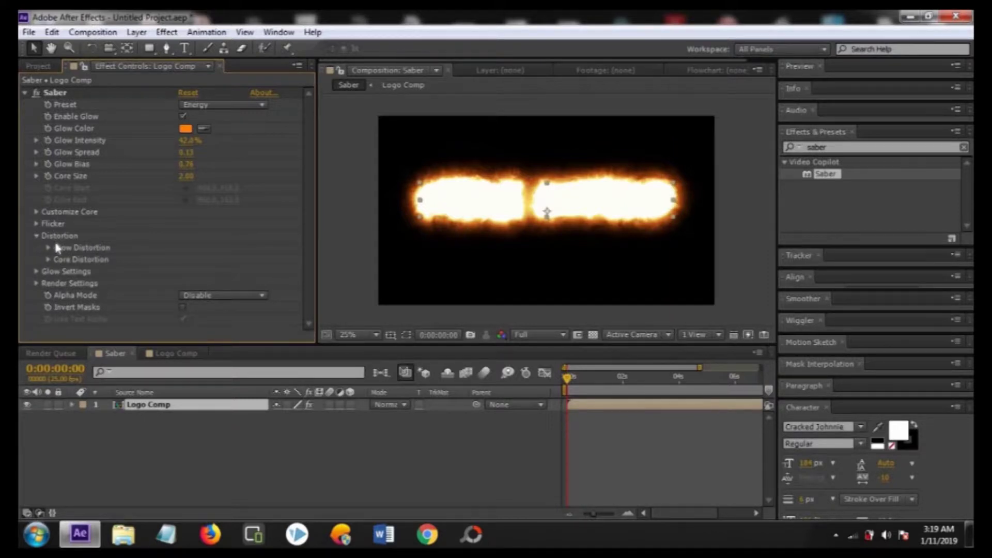
click(48, 248)
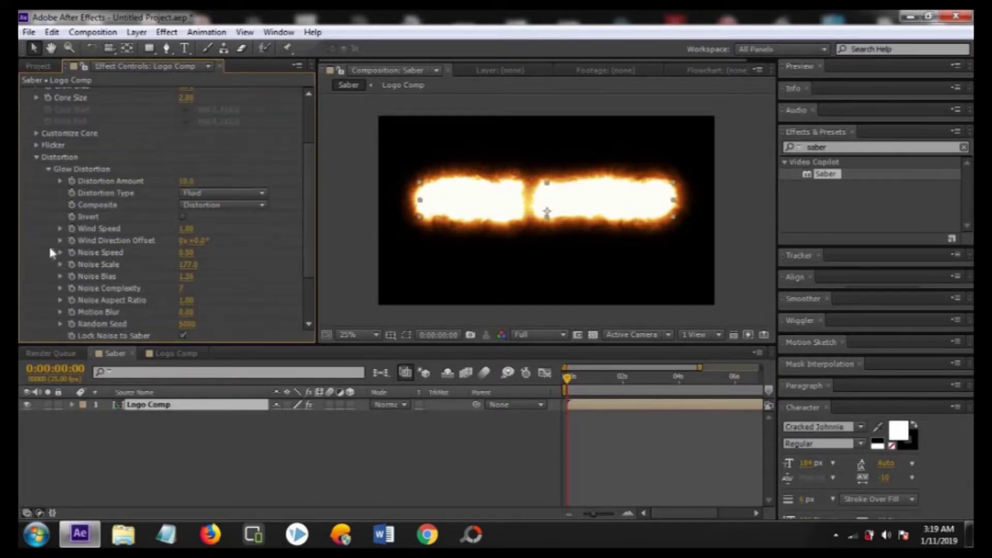
Set Glow Distortion amount 136, type Smoke, composite Multiply, and turn Invert on.
click(186, 181)
text(135)
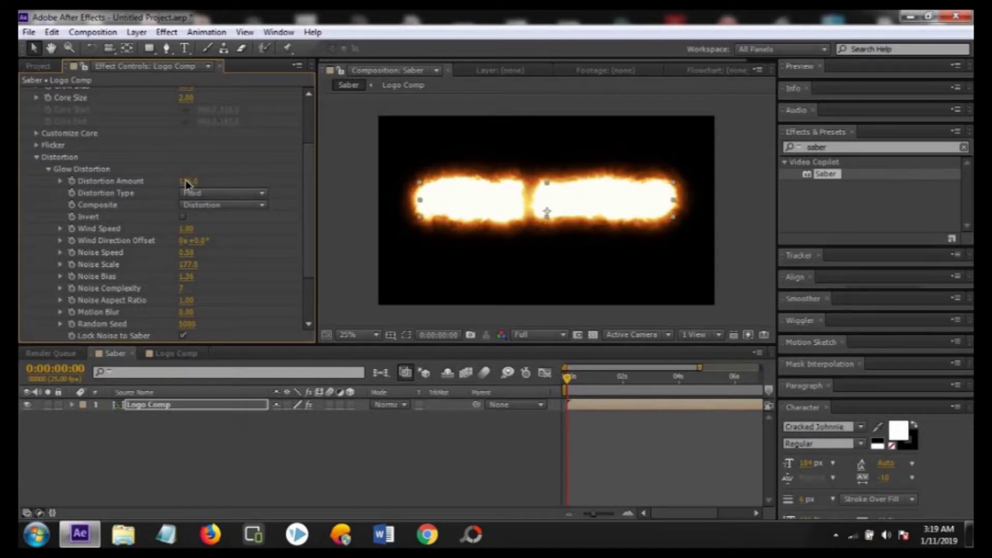
drag(187, 183, 192, 185)
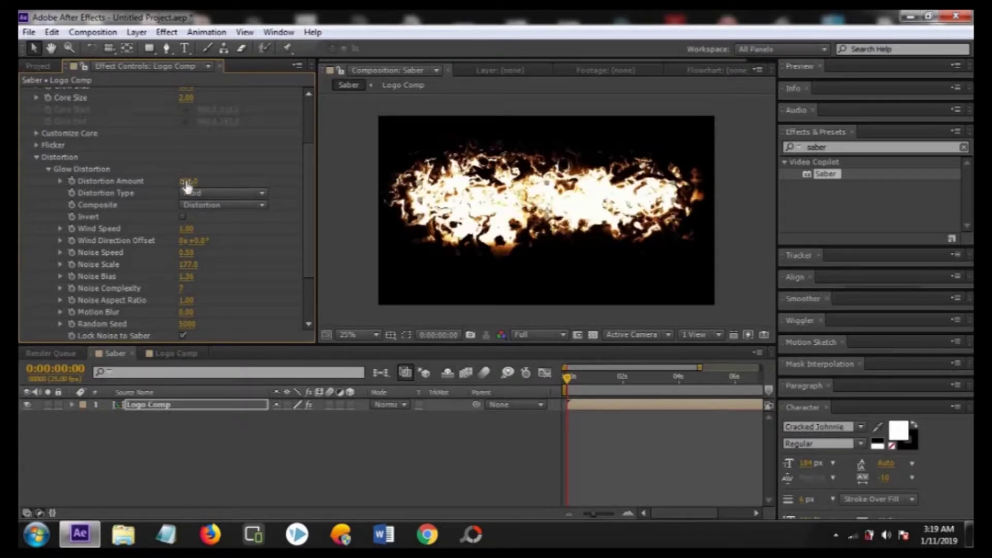
click(202, 192)
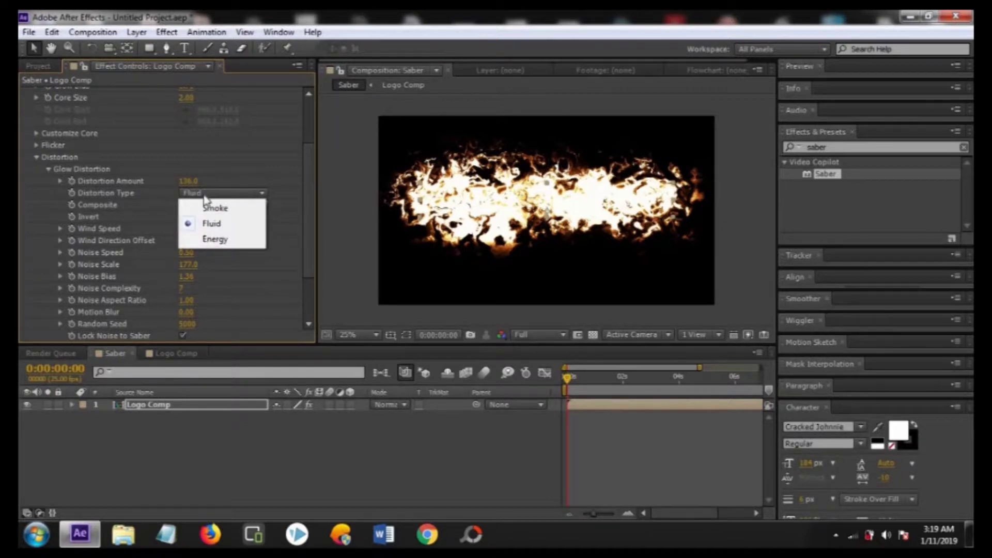
click(212, 207)
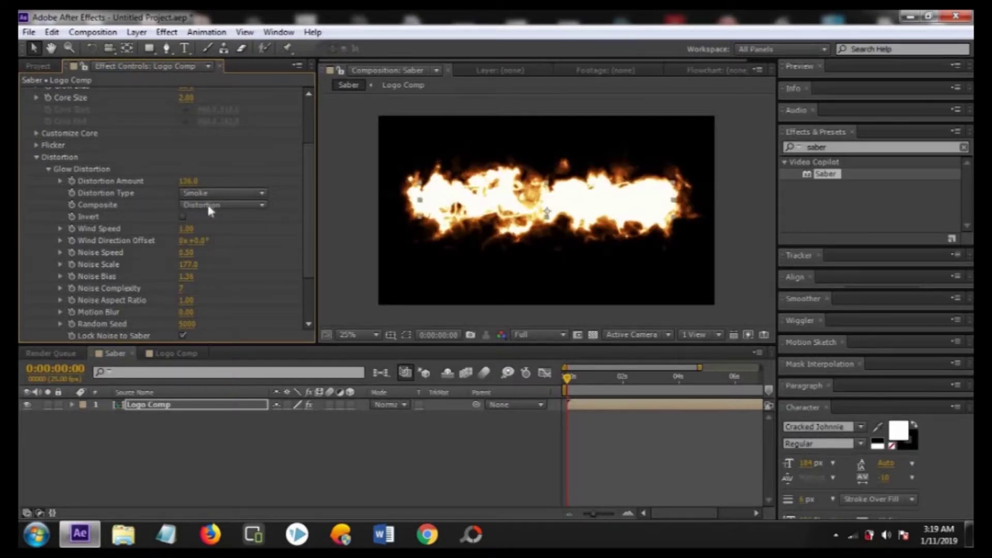
click(208, 205)
click(217, 236)
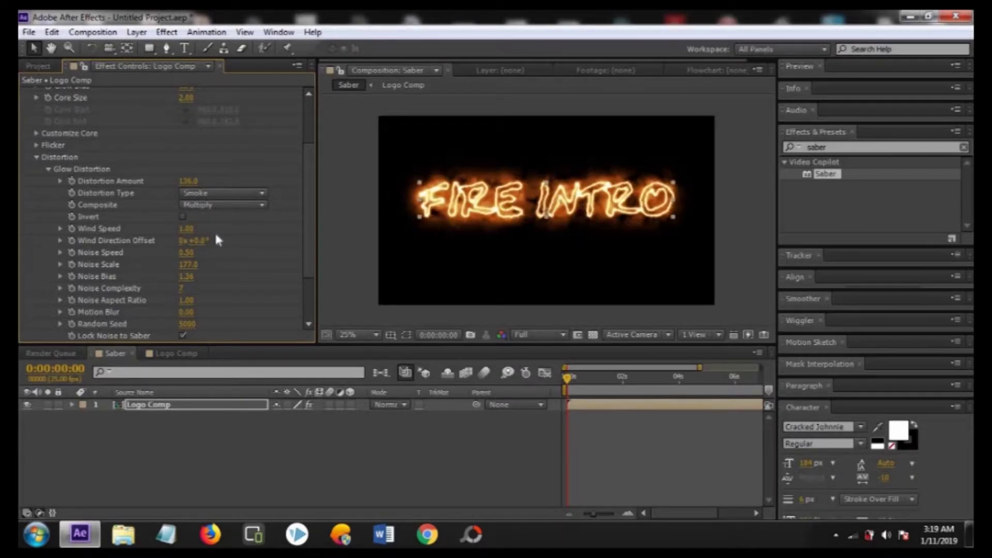
click(183, 216)
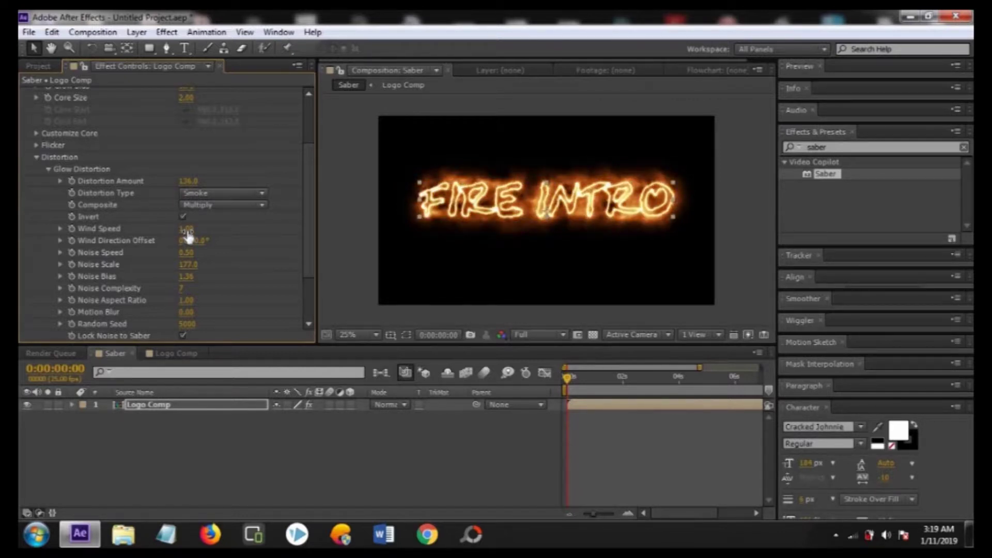
Set Glow Distortion Wind Speed 100, Noise Speed 0 and Noise Scale 367.
click(186, 229)
text(100)
key(Return)
click(187, 253)
text(0)
key(Return)
click(188, 264)
text(367)
key(Return)
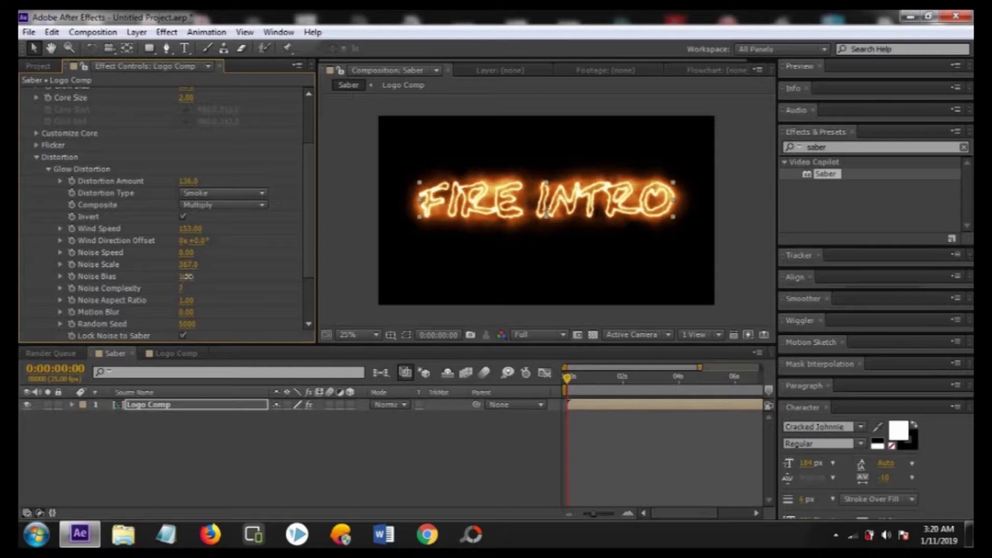
Set Glow Distortion Noise Bias to 0.70 and Motion Blur to 0.35.
click(187, 277)
text(.79)
key(Return)
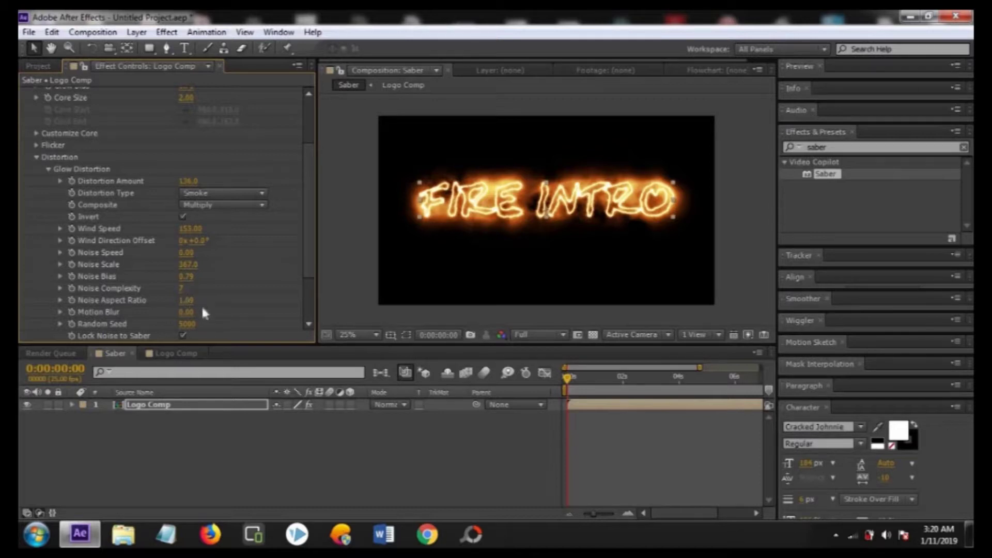
click(187, 313)
text(0.35)
key(Return)
scroll(311, 285, down, 2)
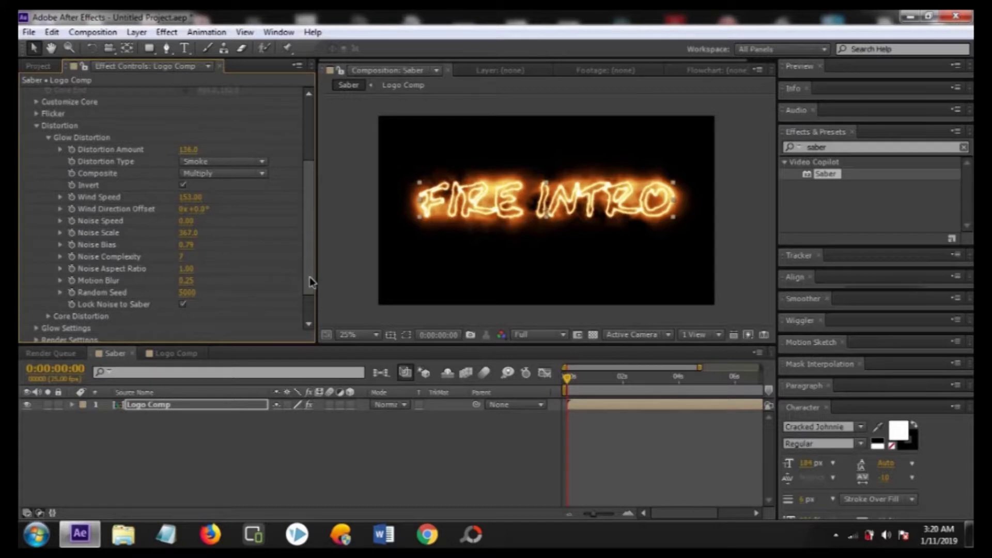
scroll(310, 258, up, 5)
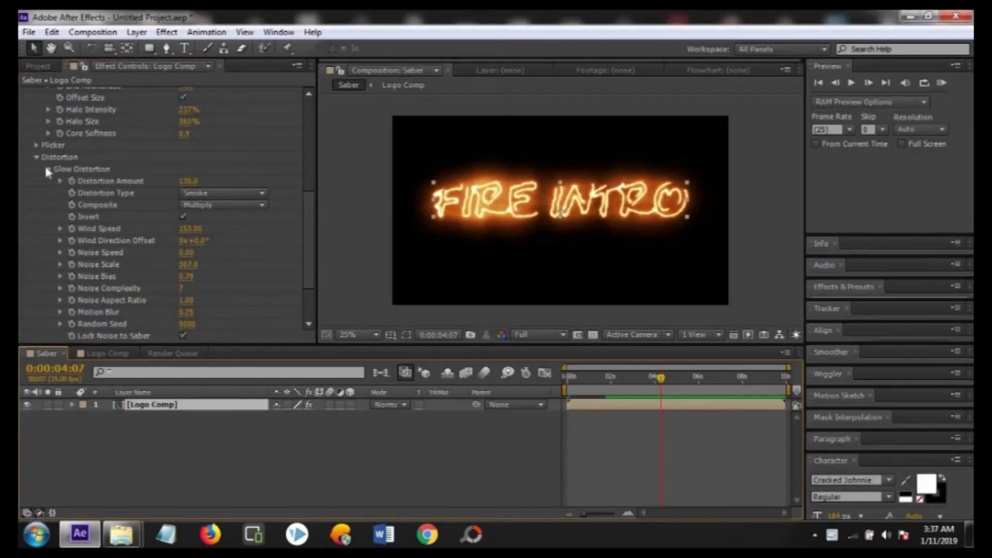
Expand Core Distortion and set its Distortion Amount to 10.9 with type Fluid.
click(47, 169)
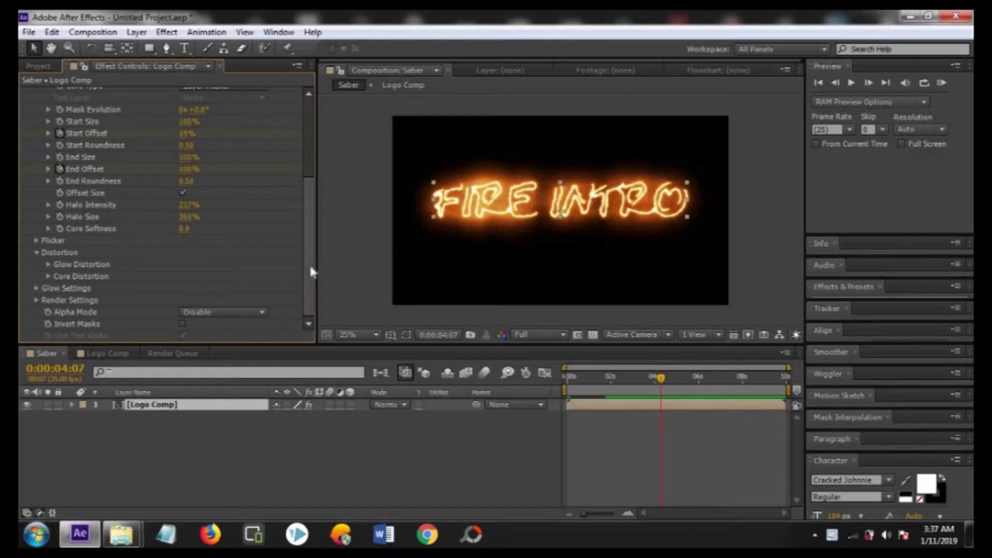
click(49, 276)
scroll(245, 233, down, 3)
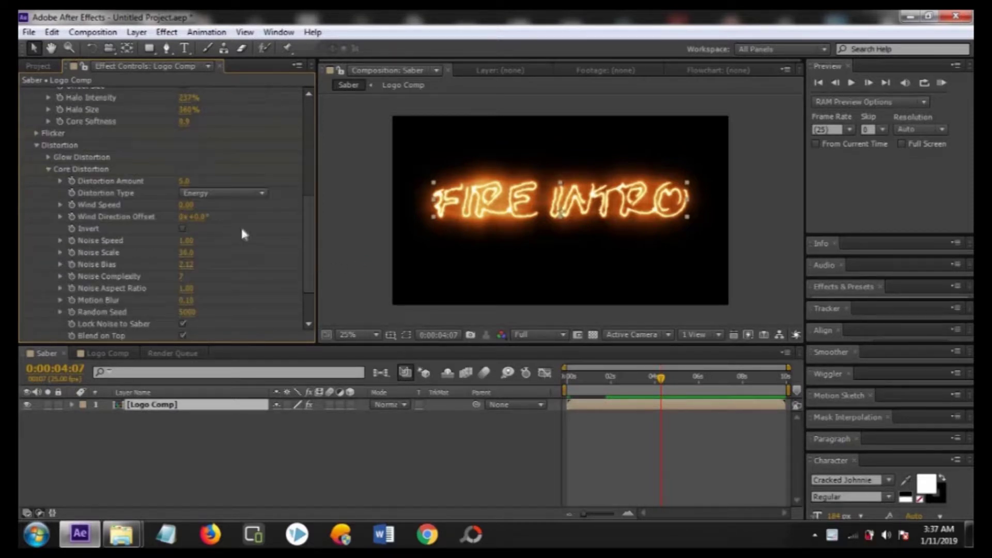
click(184, 182)
text(10.9)
key(Return)
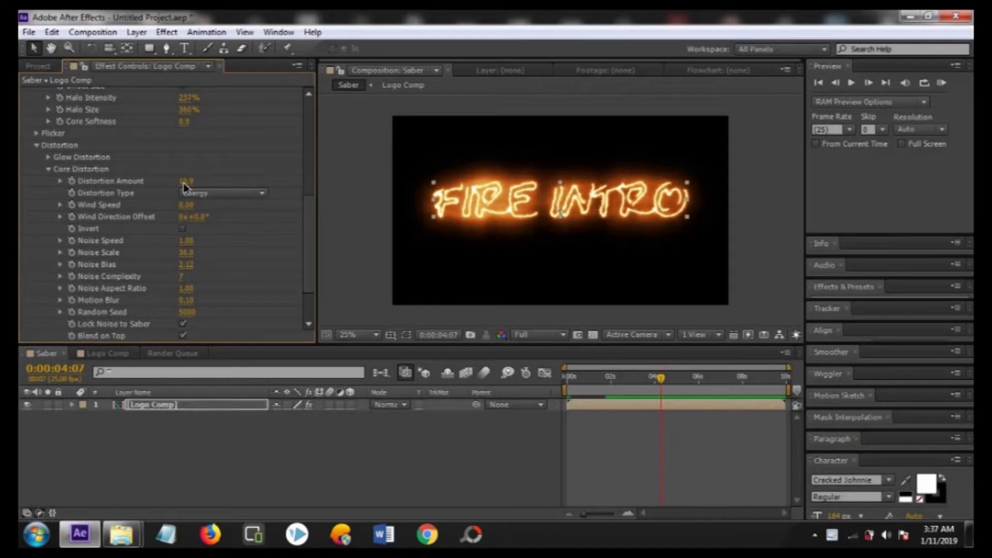
click(217, 194)
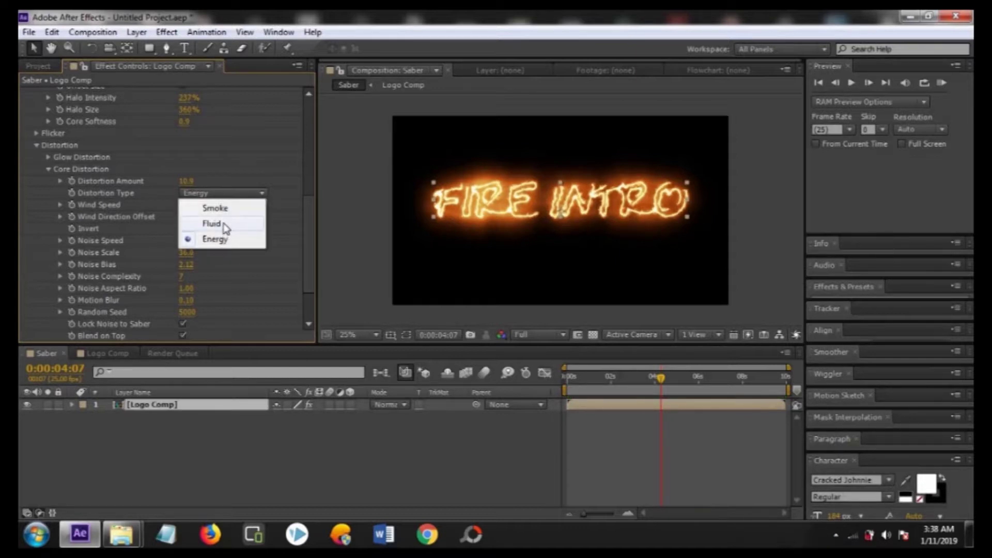
click(224, 225)
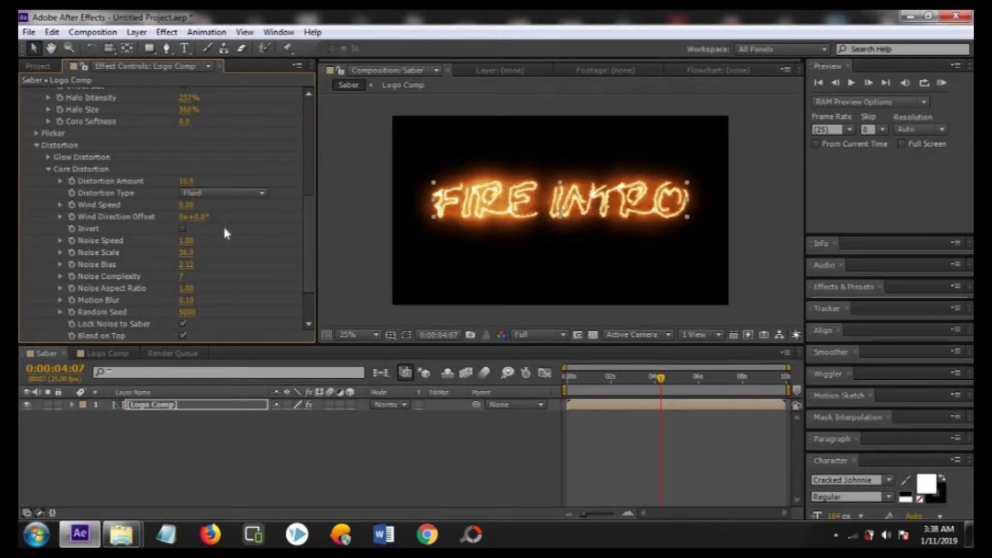
Set core Wind Speed 0.66, Noise Speed 0.25, Noise Scale 117.1 and Noise Bias 1.83.
click(186, 206)
text(0.66)
key(Return)
click(185, 244)
click(222, 258)
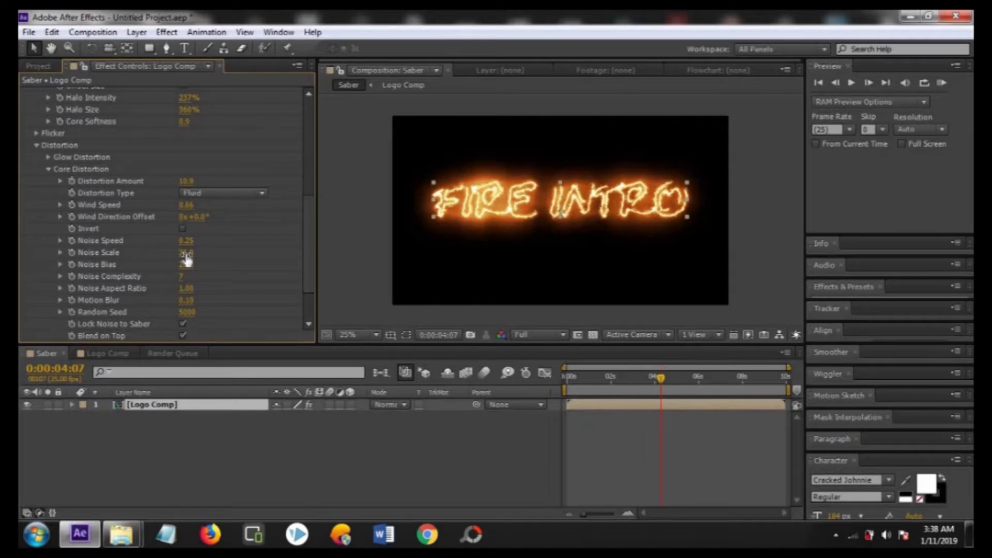
click(185, 253)
text(117.1)
key(Return)
click(188, 265)
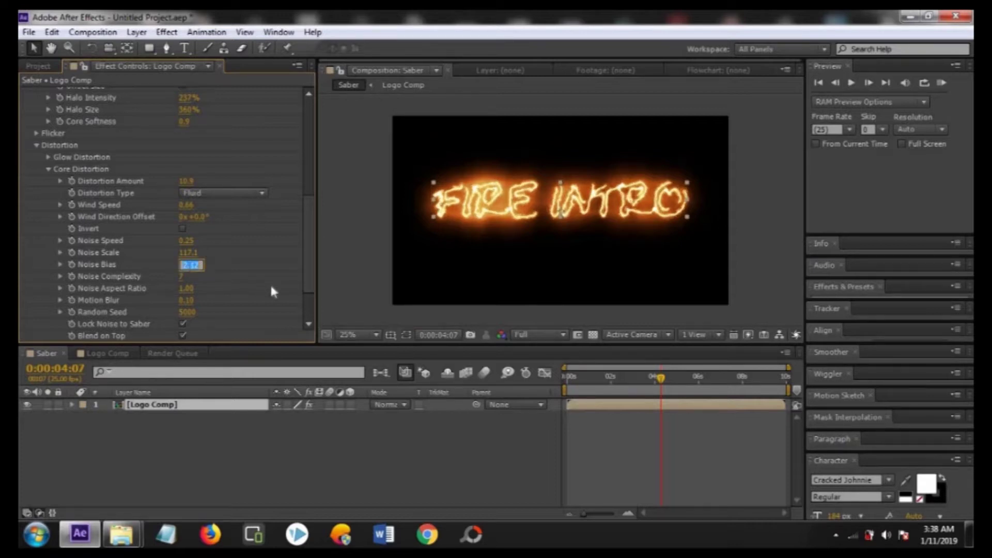
text(1.83)
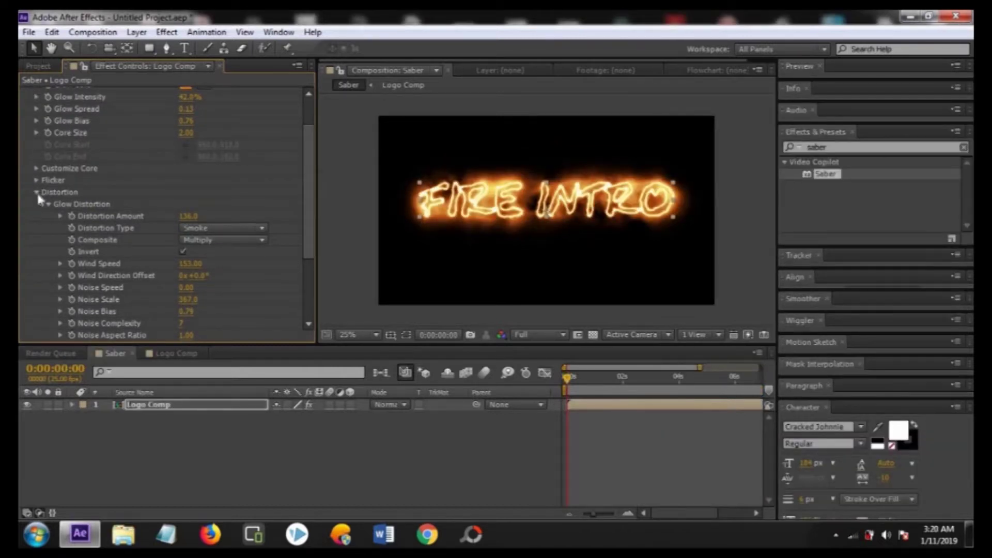
click(36, 192)
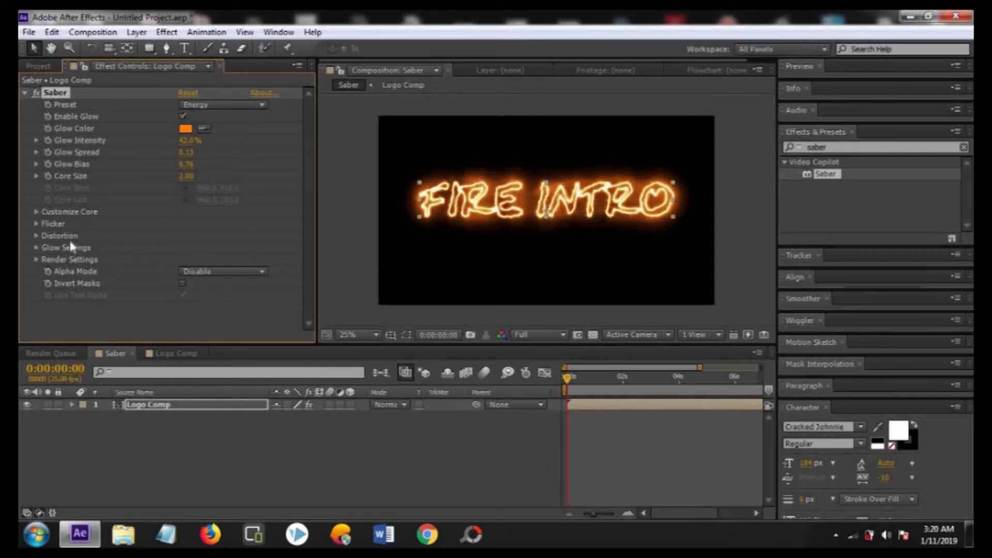
On the Logo Comp layer, set Saber's Customize Core Start Offset to 100% at 0 s.
click(37, 212)
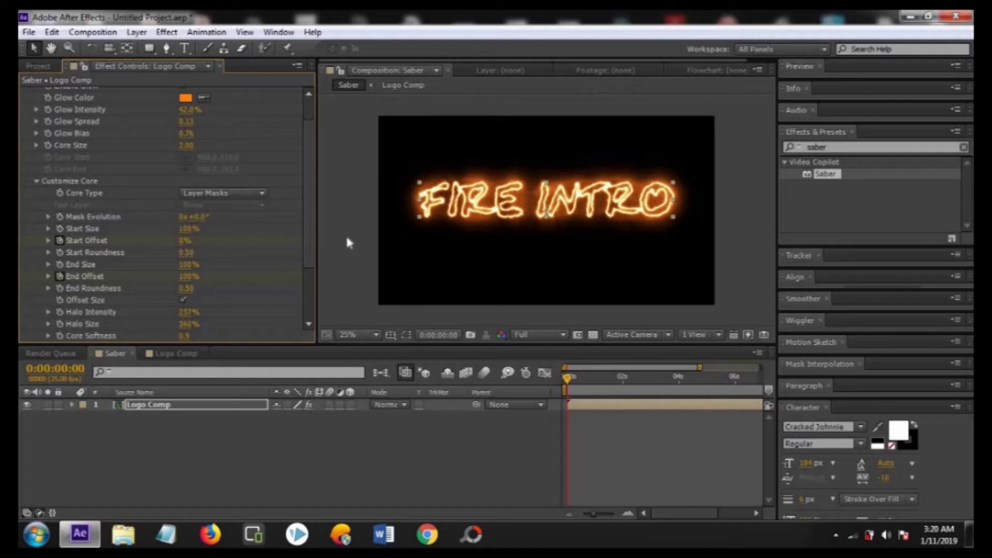
drag(311, 239, 309, 255)
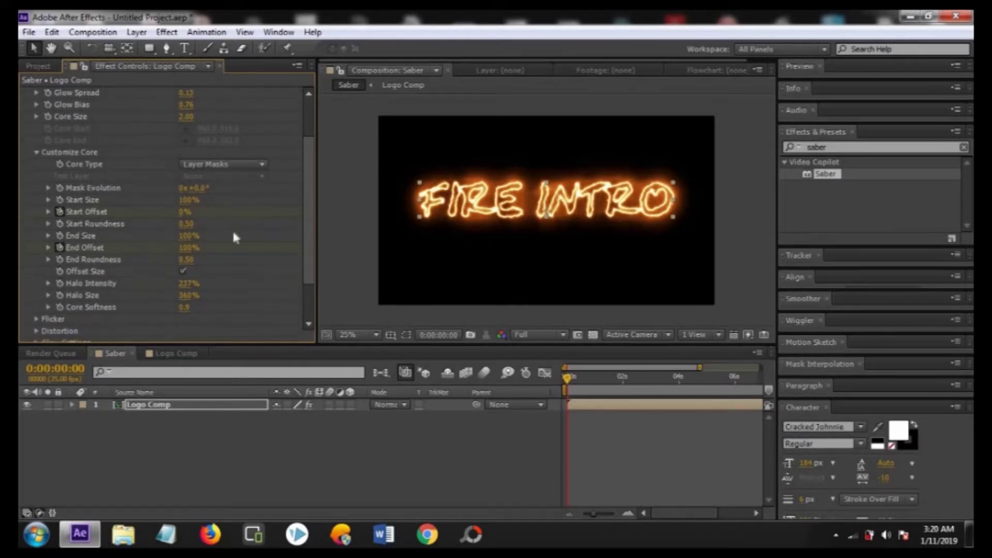
click(587, 412)
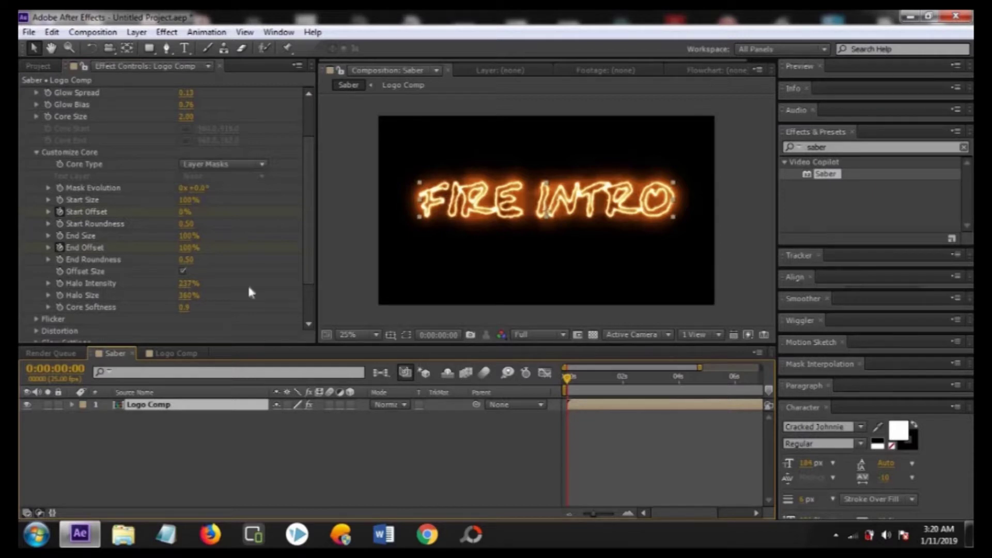
click(183, 212)
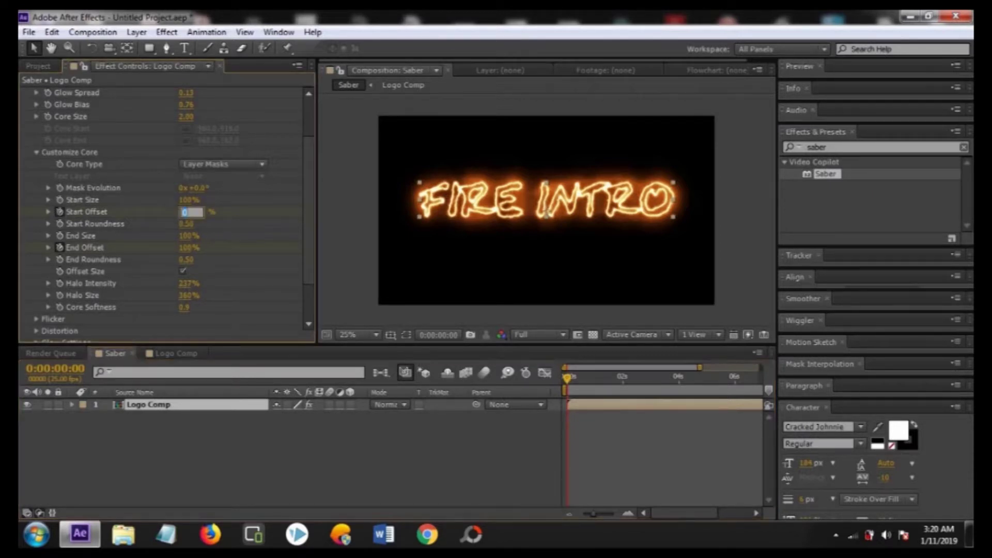
text(100)
key(Return)
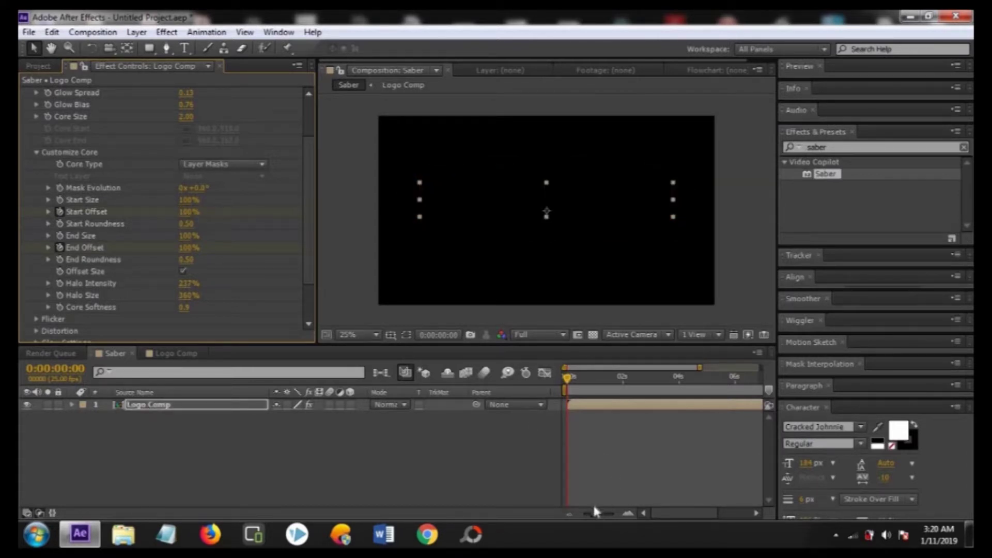
Widen the timeline and set Start Offset to 0% at about 5 seconds.
drag(593, 510, 575, 513)
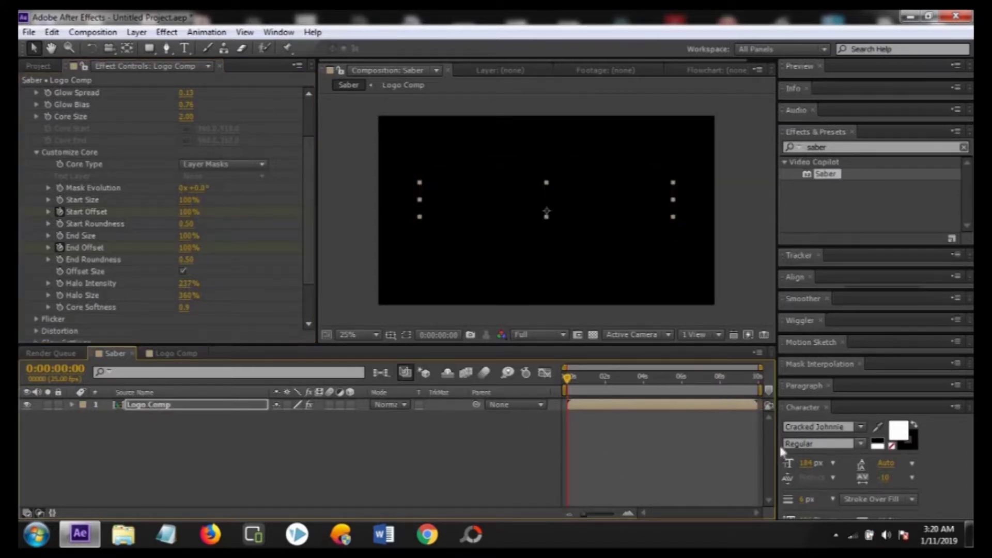
drag(776, 445, 970, 437)
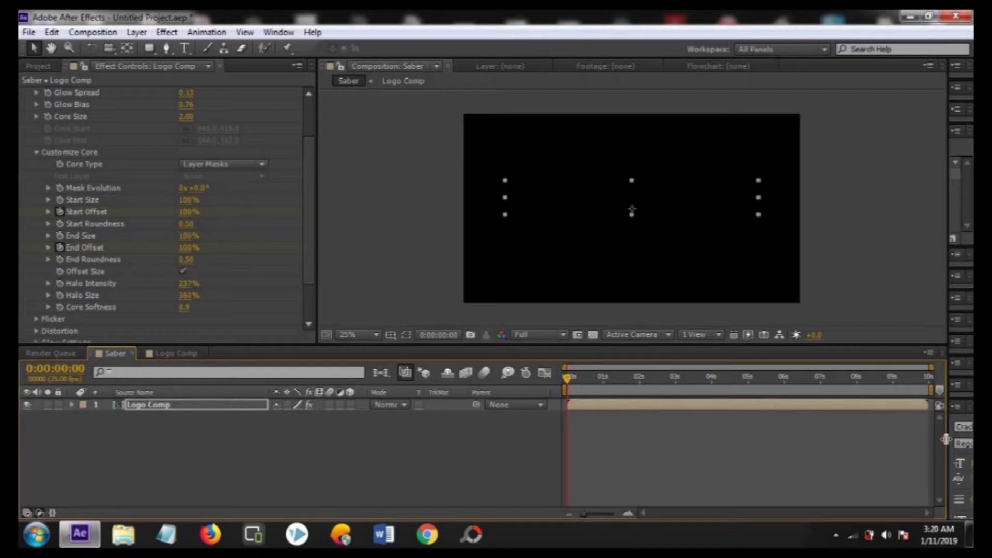
drag(945, 438, 930, 439)
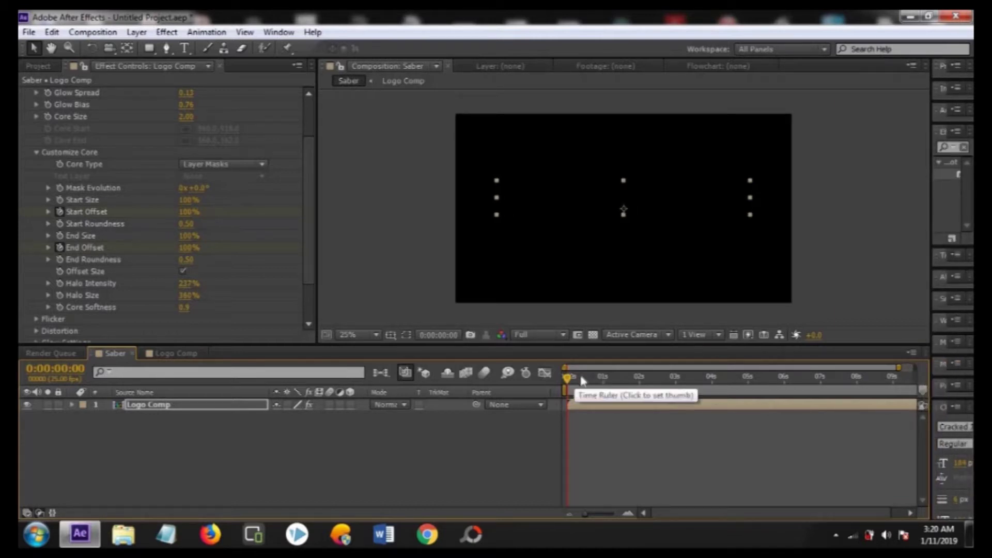
drag(582, 381, 748, 378)
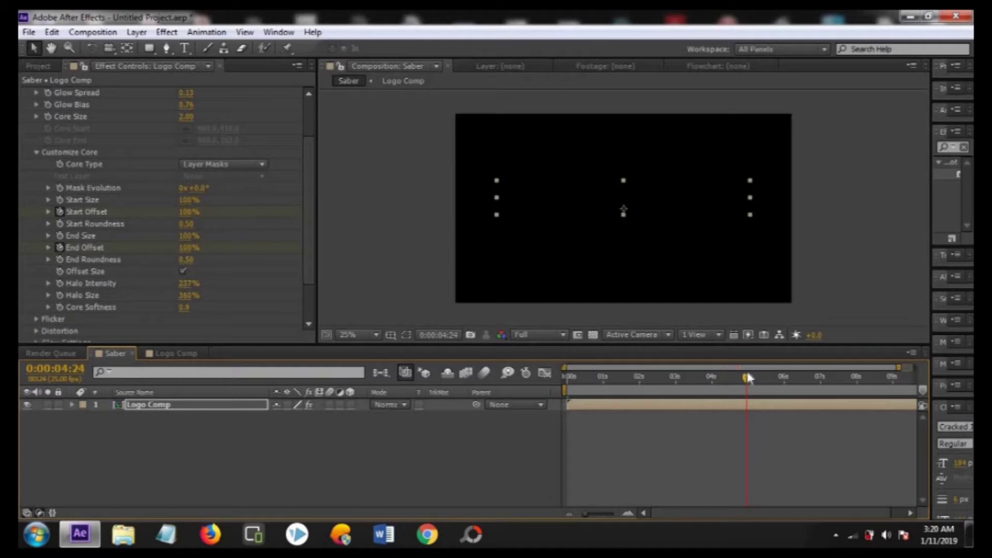
click(188, 217)
text(0)
key(Return)
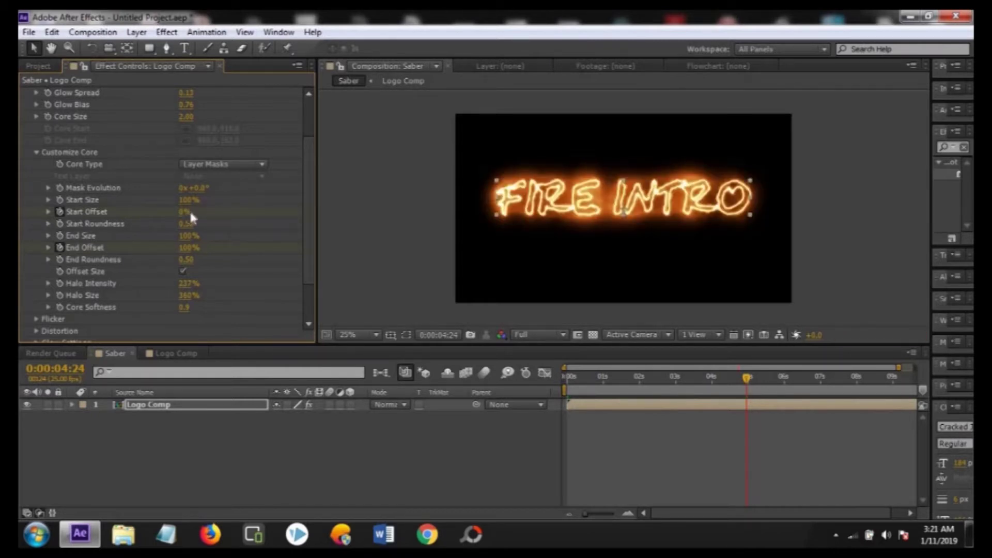
Move the current time to 0:00:05:02.
click(751, 380)
drag(749, 378, 752, 381)
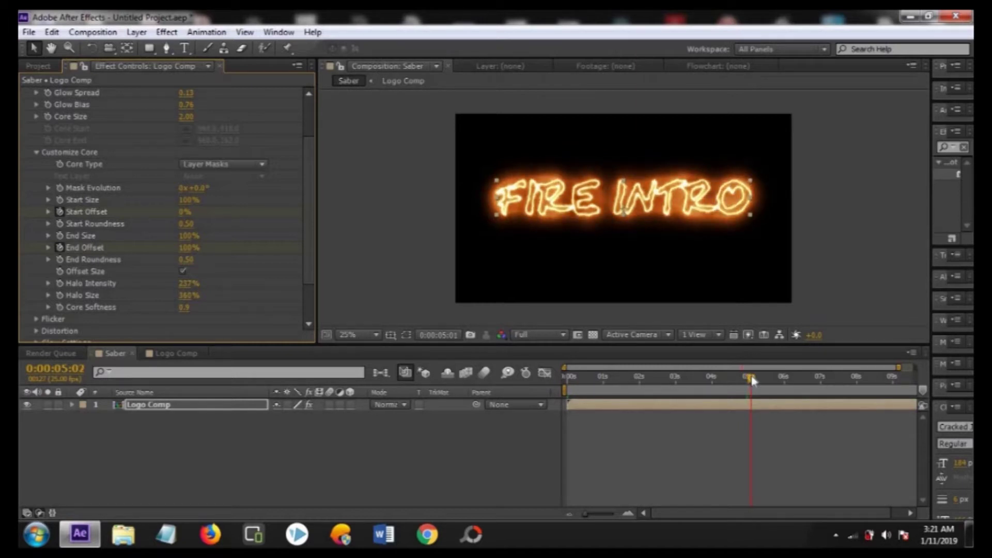
click(751, 379)
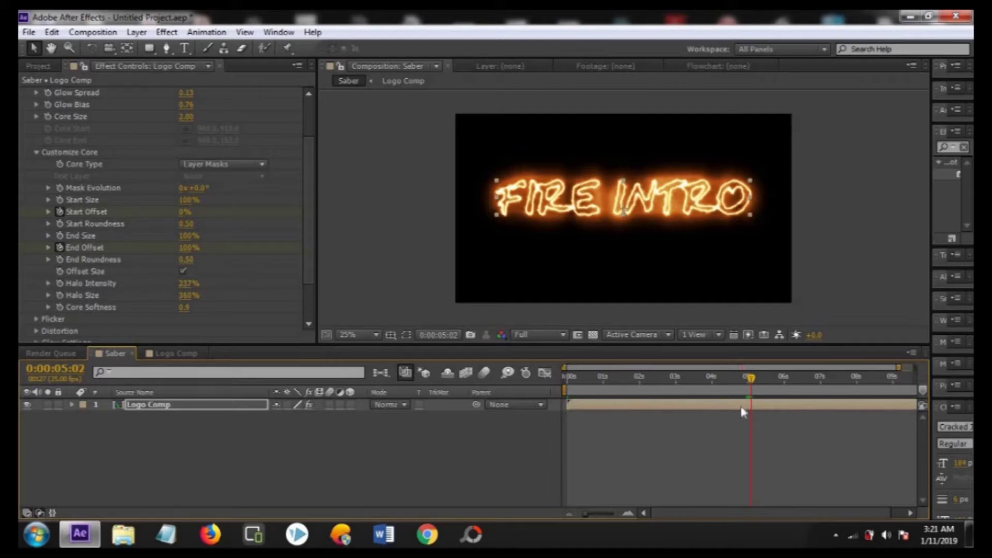
key(Return)
Show only the keyframed Saber properties and add an End Offset keyframe at 100%.
key(u)
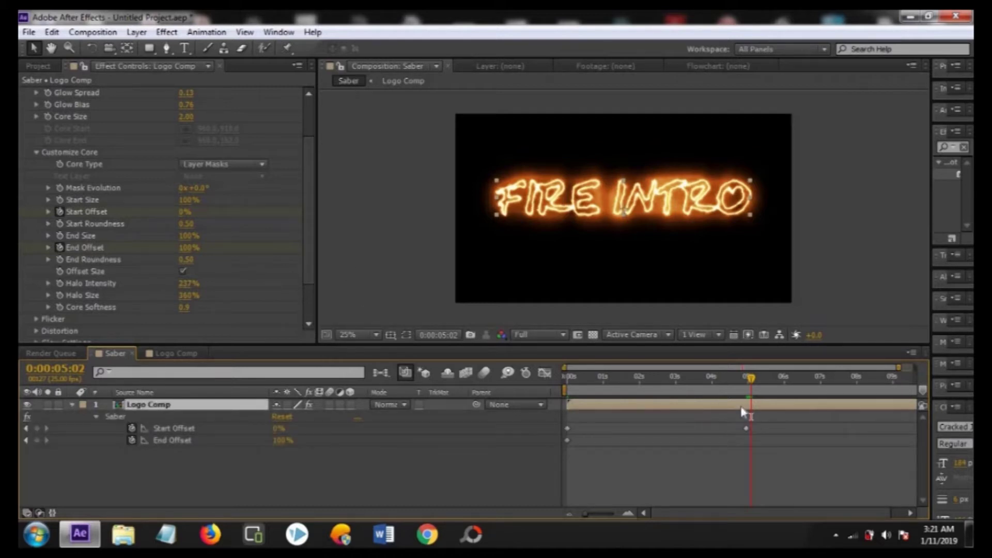
click(36, 440)
click(752, 383)
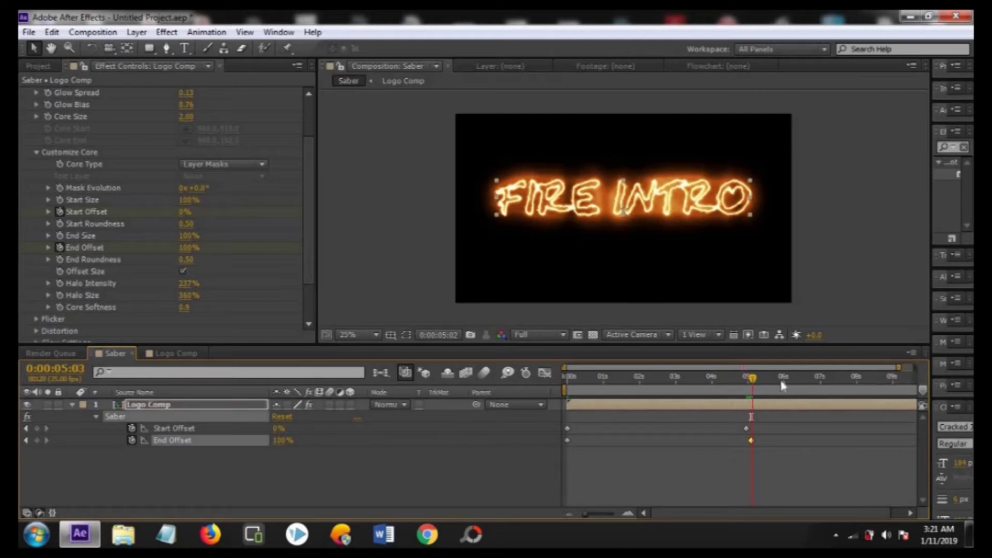
click(720, 469)
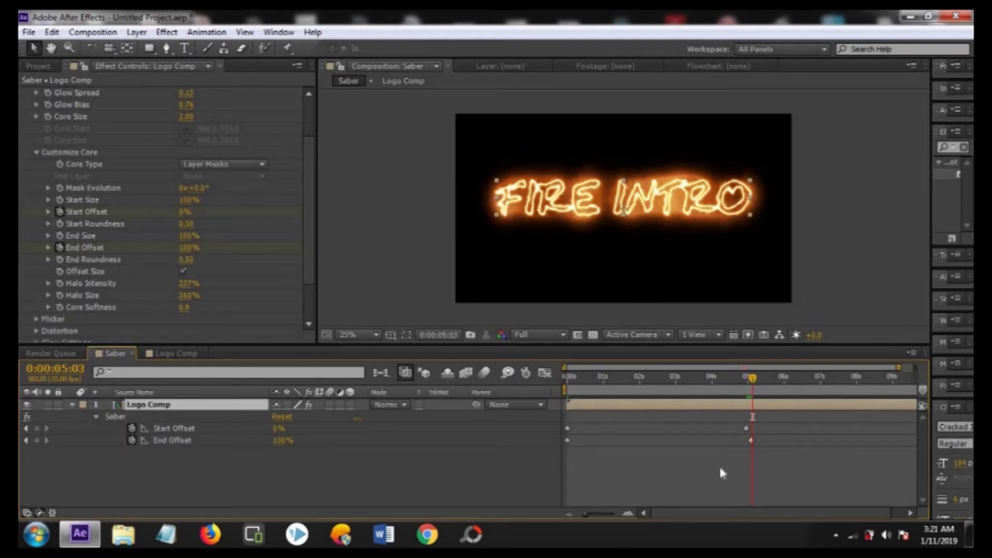
At the comp's end, drag End Offset down to 0%, then deselect and preview.
click(570, 512)
key(Page_Down)
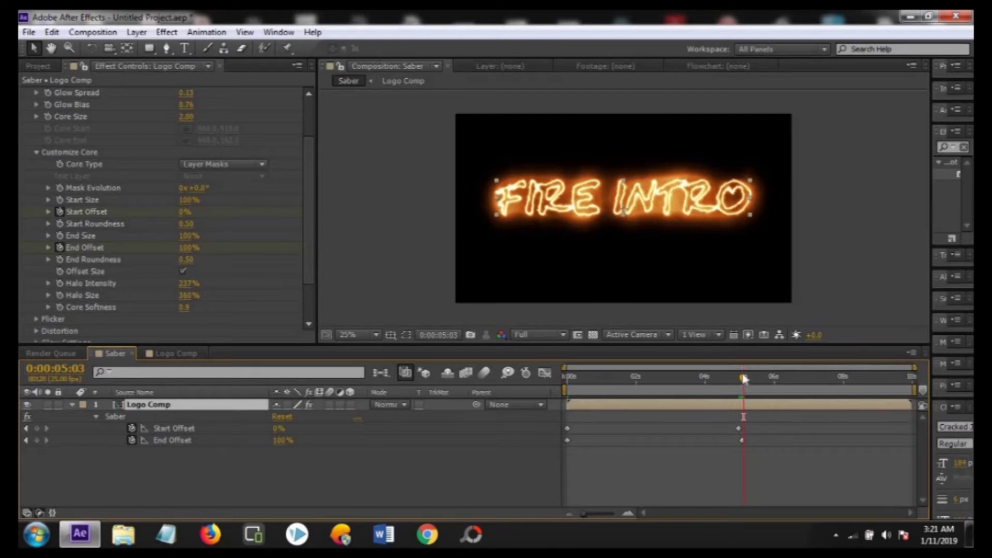
click(917, 385)
drag(282, 447, 250, 443)
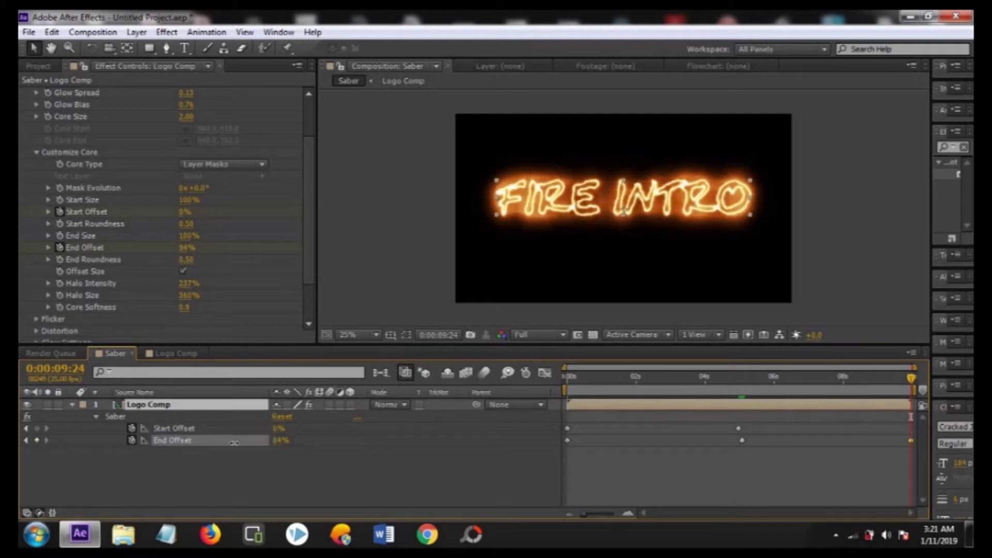
drag(250, 443, 217, 444)
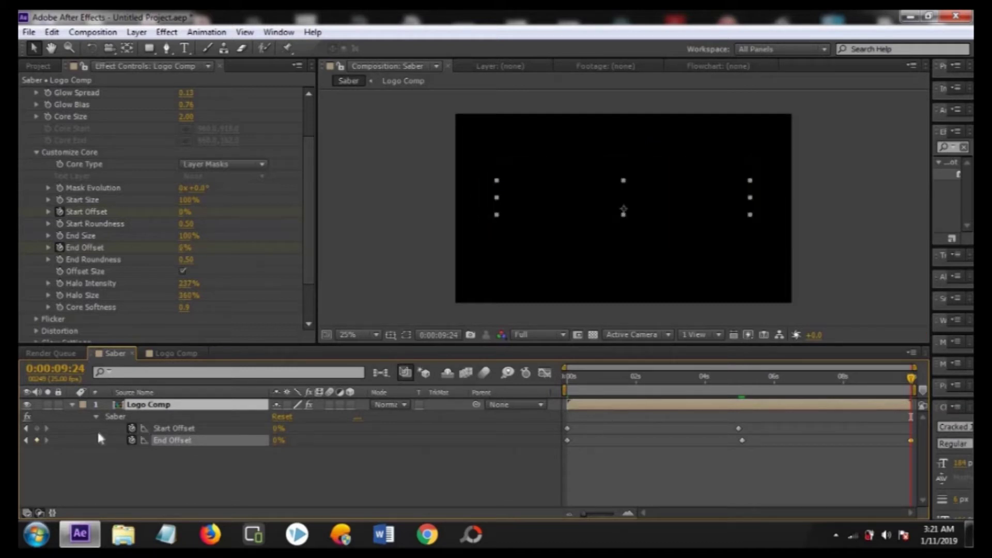
click(620, 433)
click(540, 479)
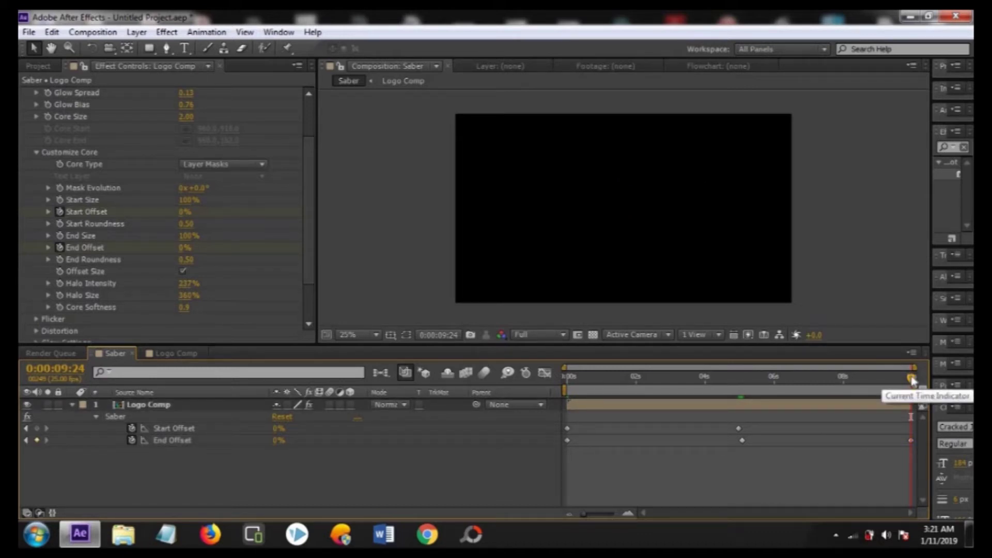
drag(912, 380, 910, 379)
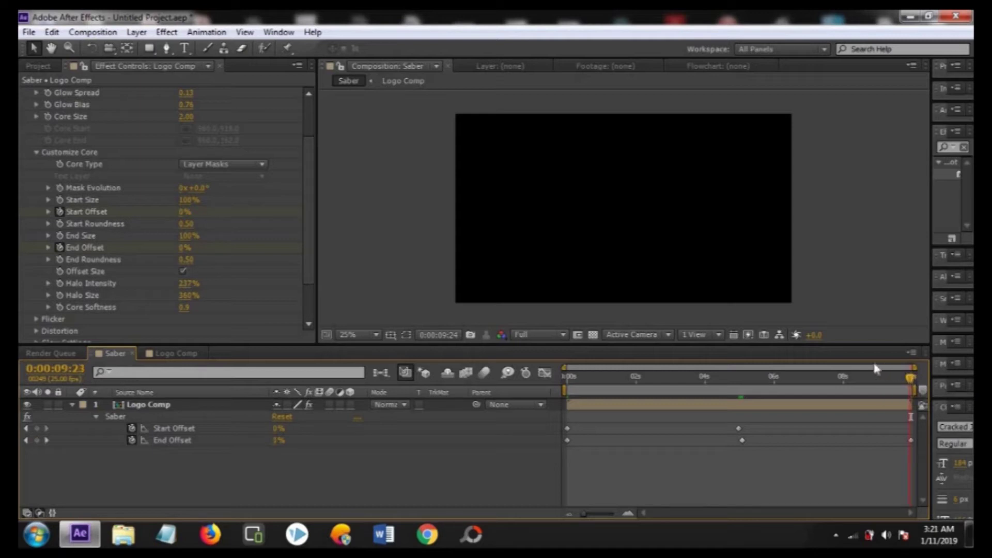
Preview frames across the timeline to check the glow burning on and away.
click(825, 365)
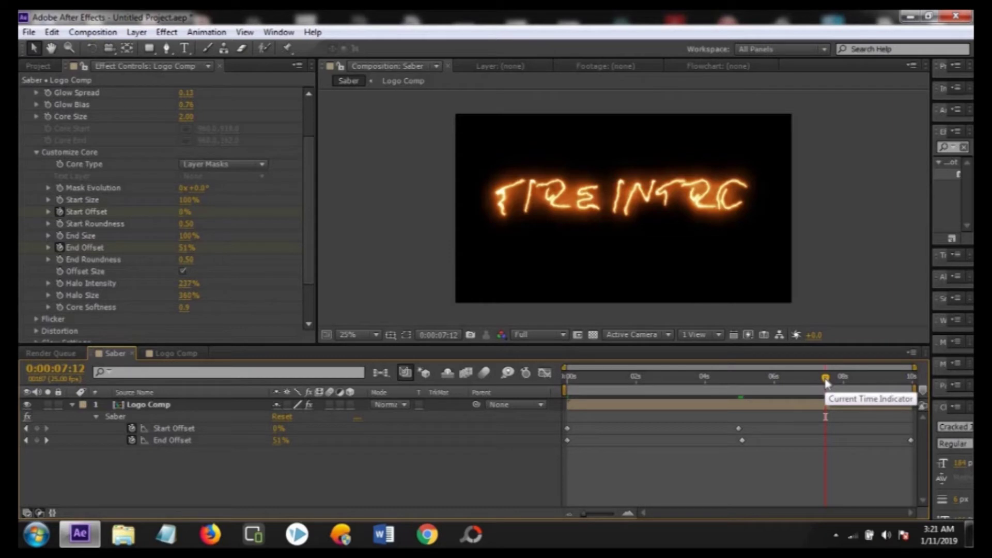
key(Page_Up)
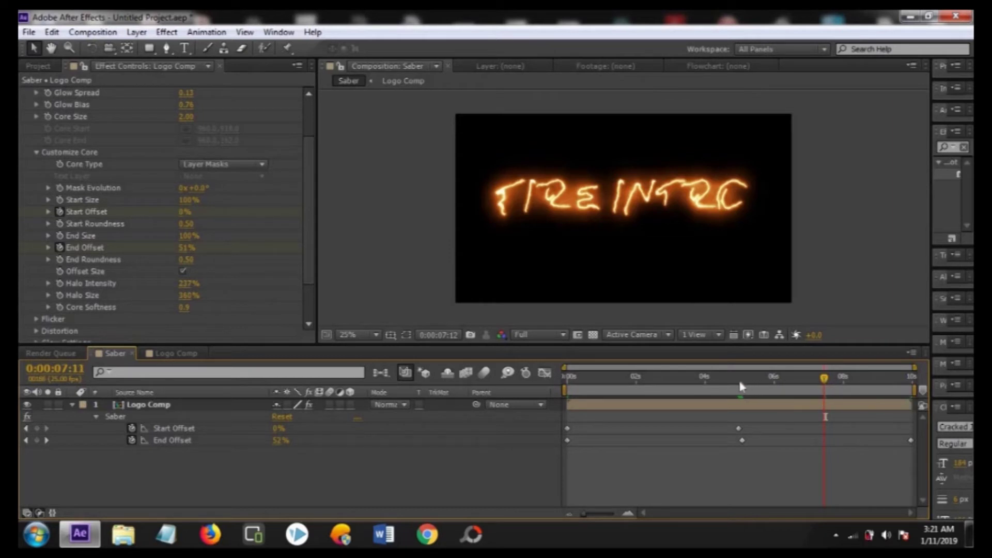
click(740, 386)
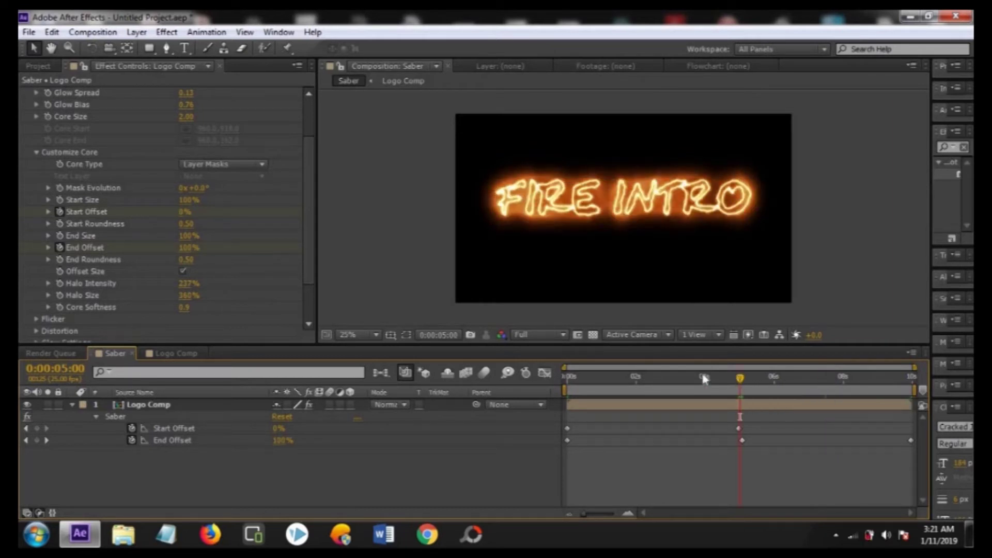
click(672, 379)
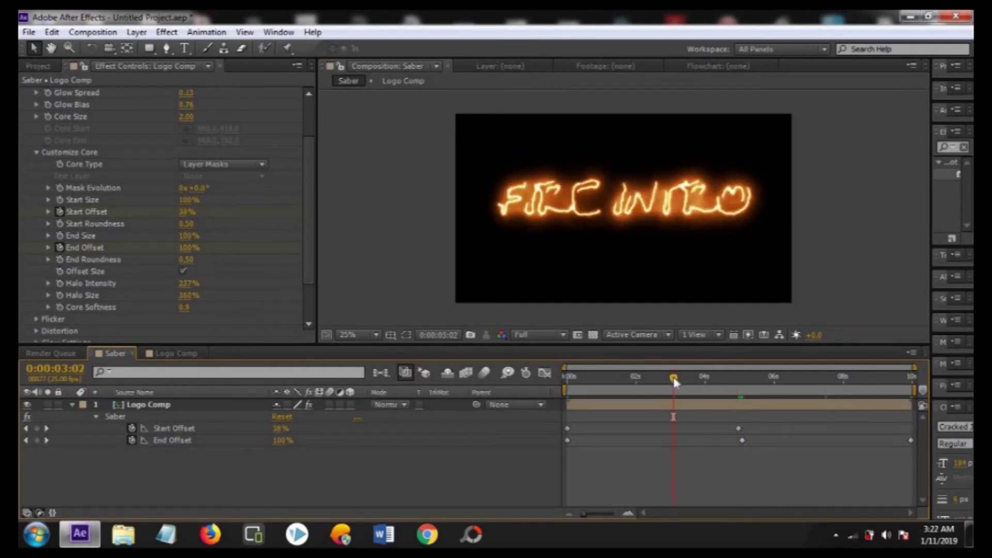
click(631, 379)
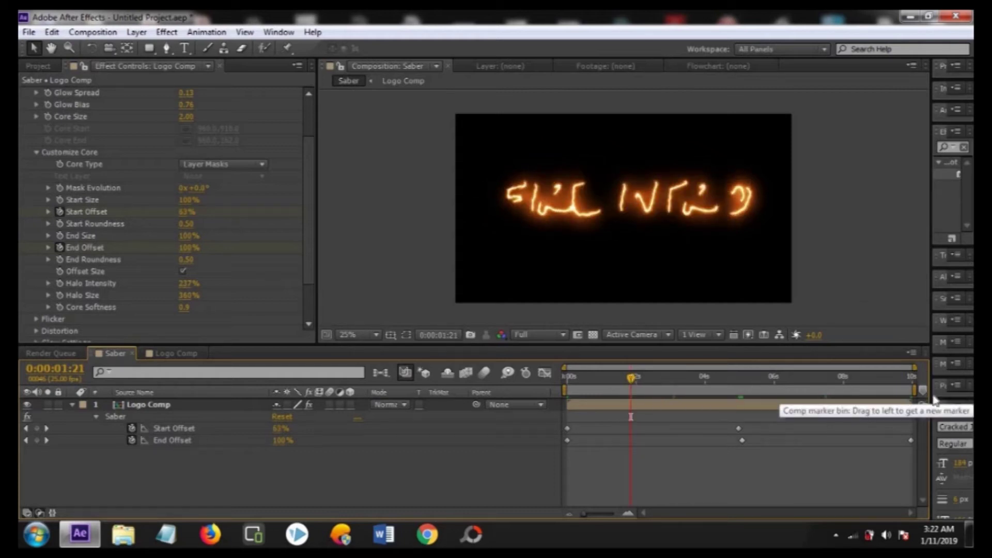
Widen the timeline and viewer, expand the Preview panel, and recheck the burn-on.
drag(925, 393, 805, 399)
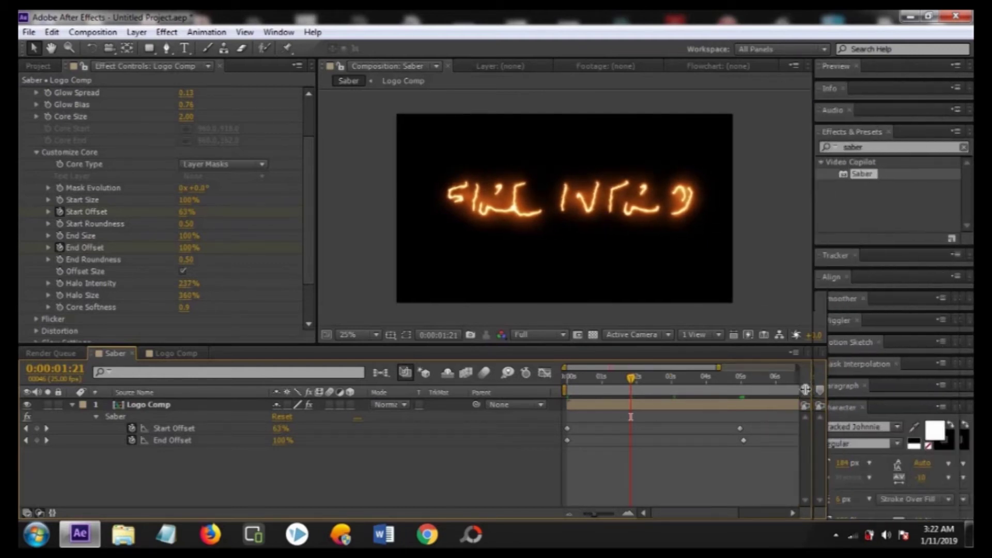
drag(844, 79, 882, 234)
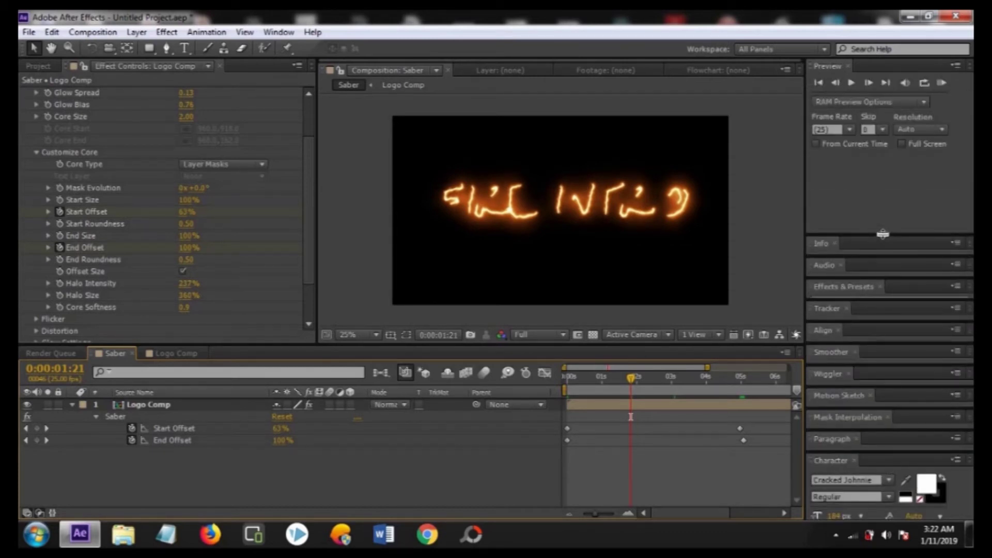
click(634, 387)
click(724, 382)
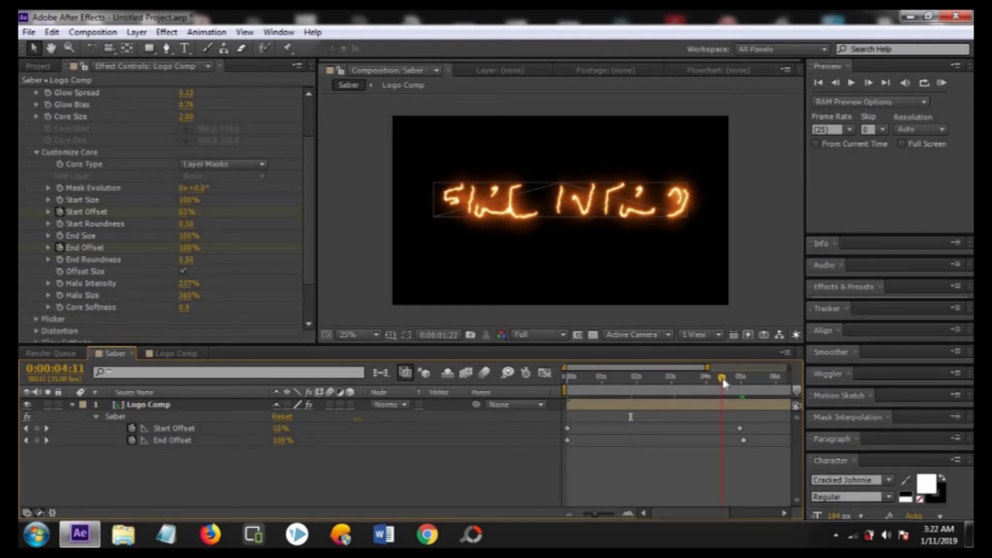
Move the current time to around the 5-second mark.
click(736, 380)
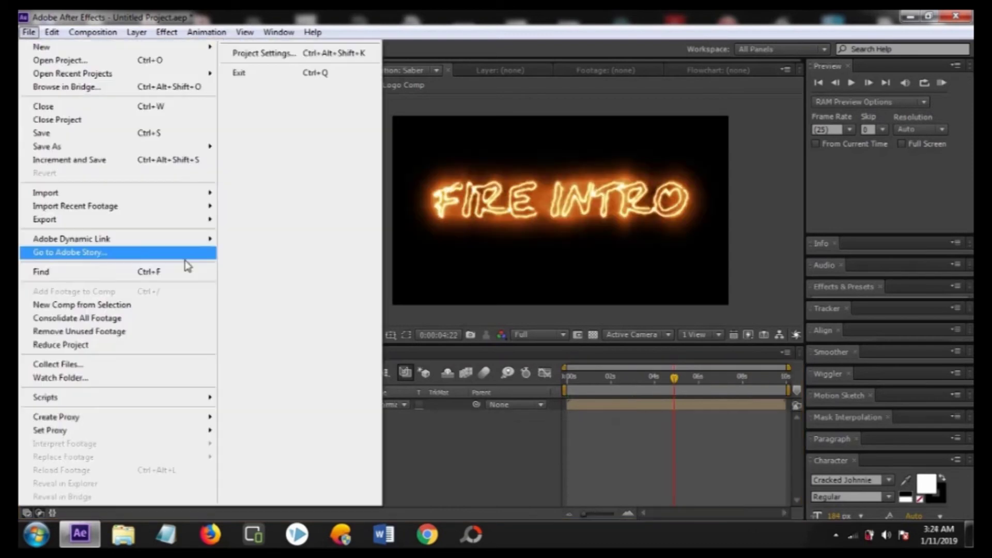
mouse_move(204, 219)
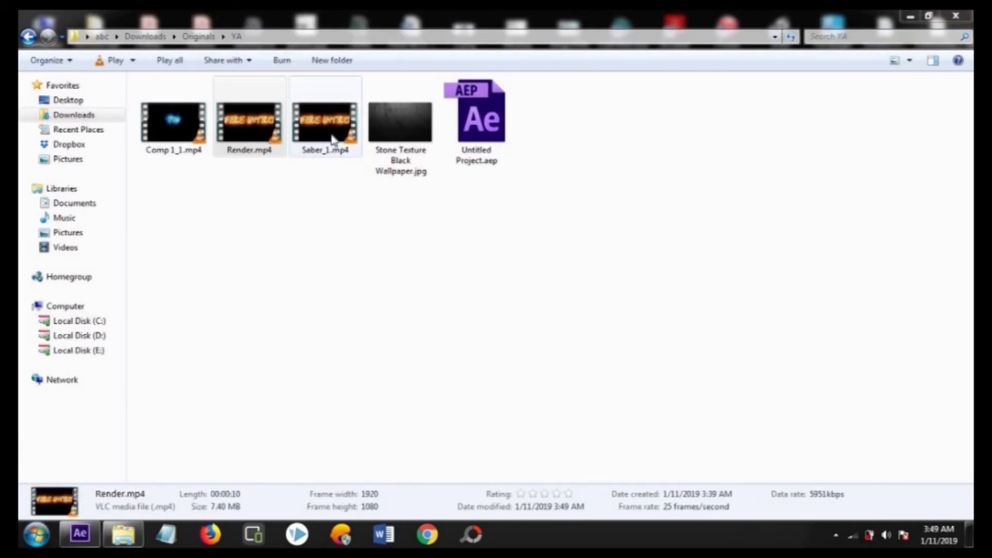
Play Saber_1.mp4 in VLC, skip ahead, and switch to full screen.
double_click(325, 124)
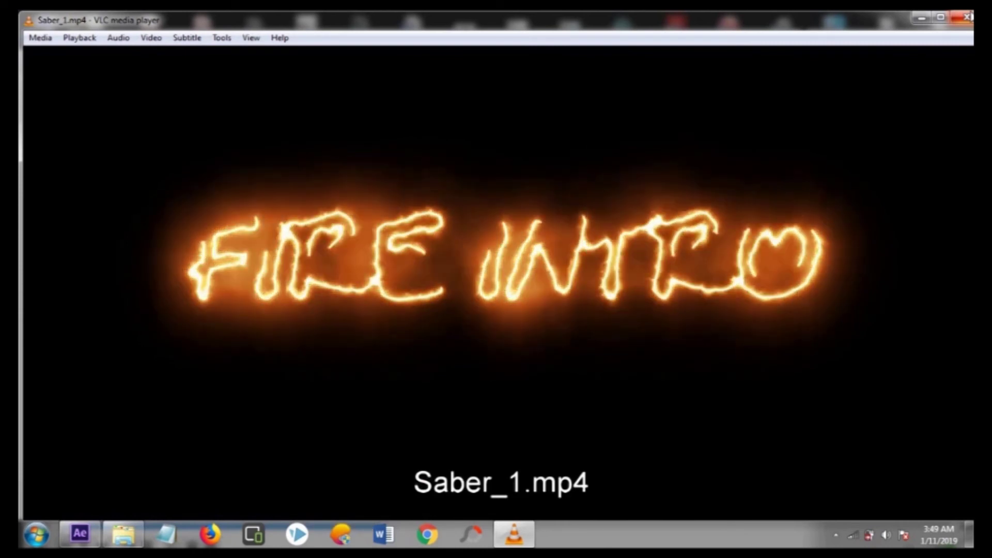
key(shift+Right)
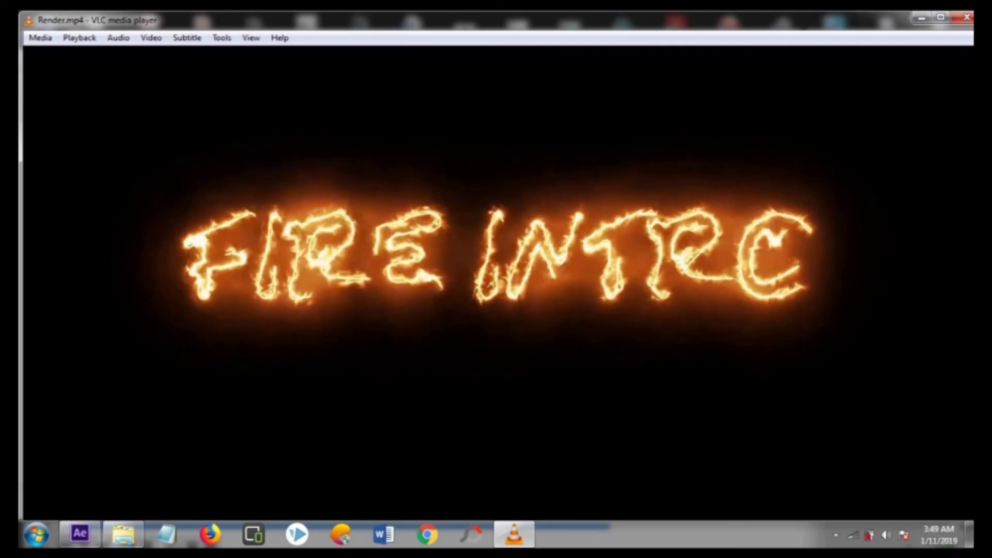
double_click(789, 253)
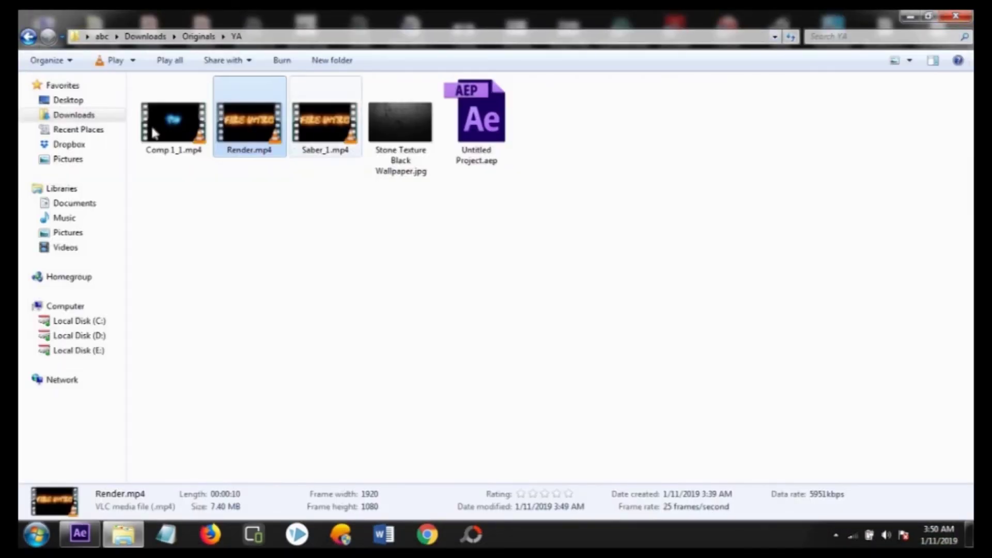
Preview Comp 1_1.mp4 in VLC, close it, and return to After Effects.
double_click(173, 123)
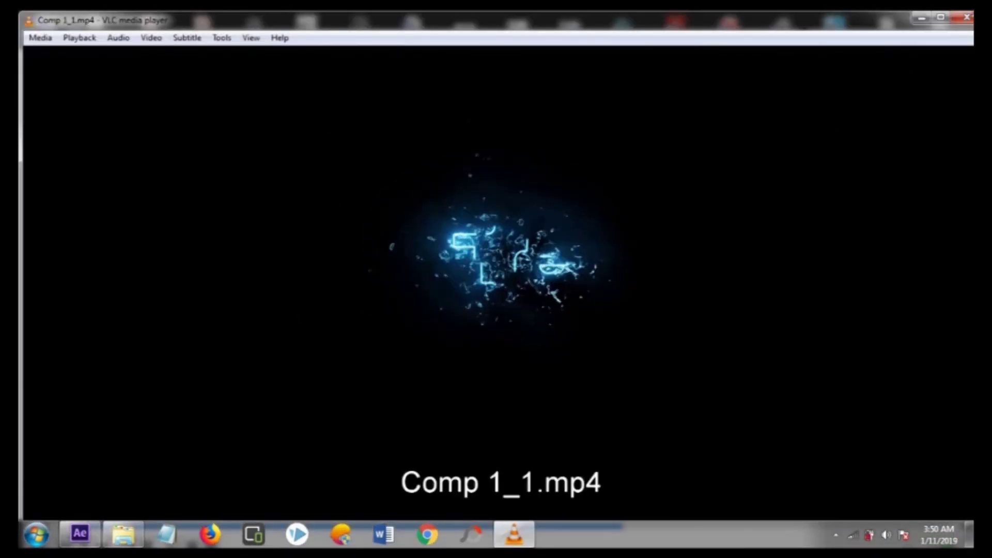
click(964, 17)
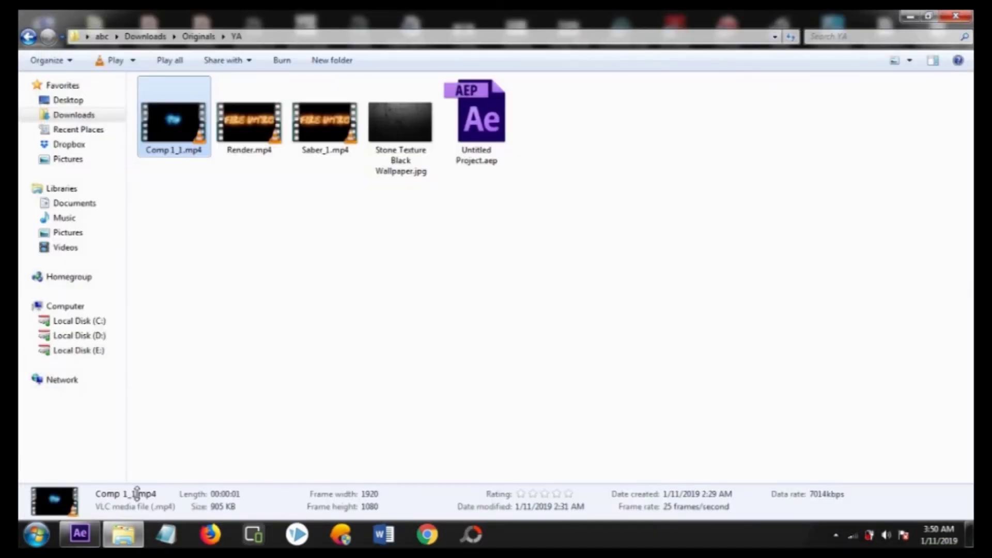
click(836, 536)
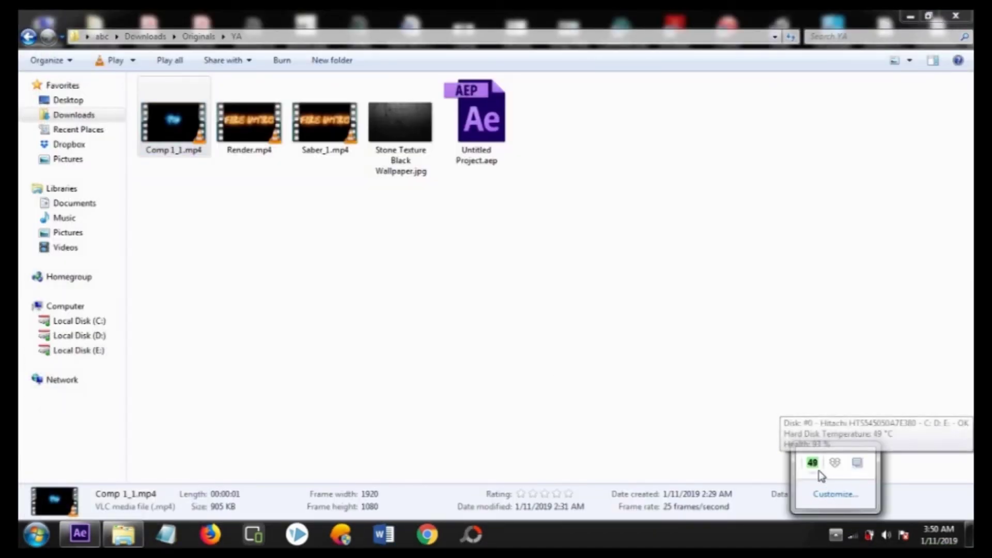
click(291, 366)
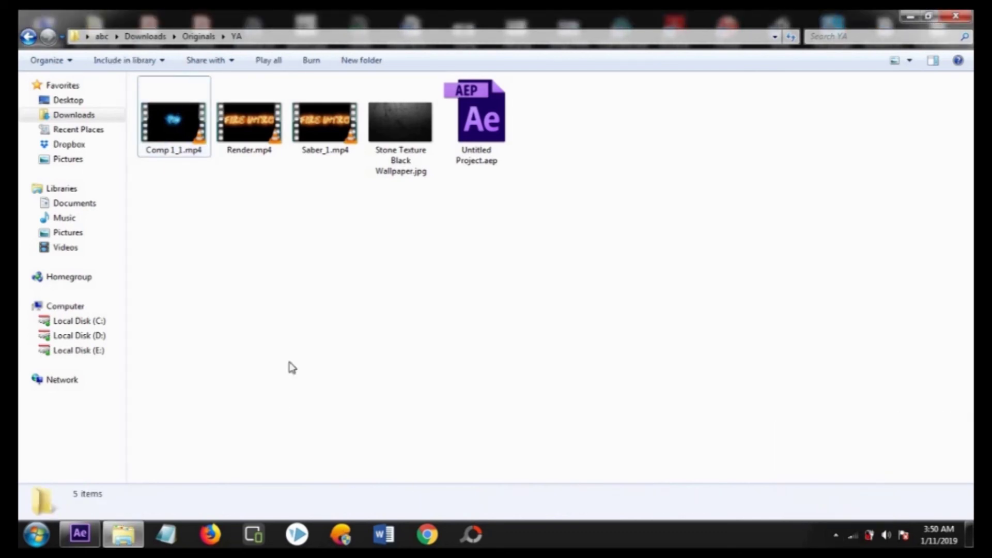
key(alt+Tab)
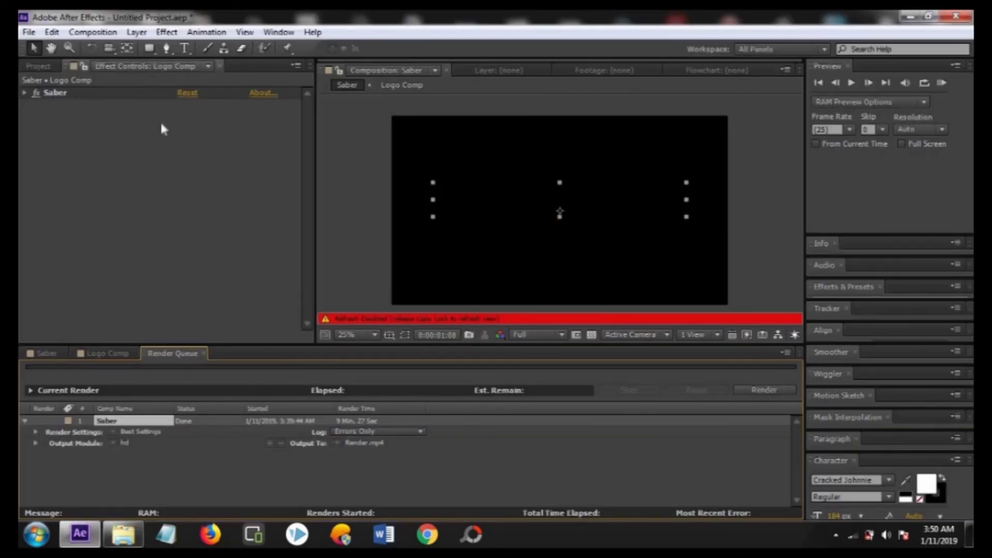